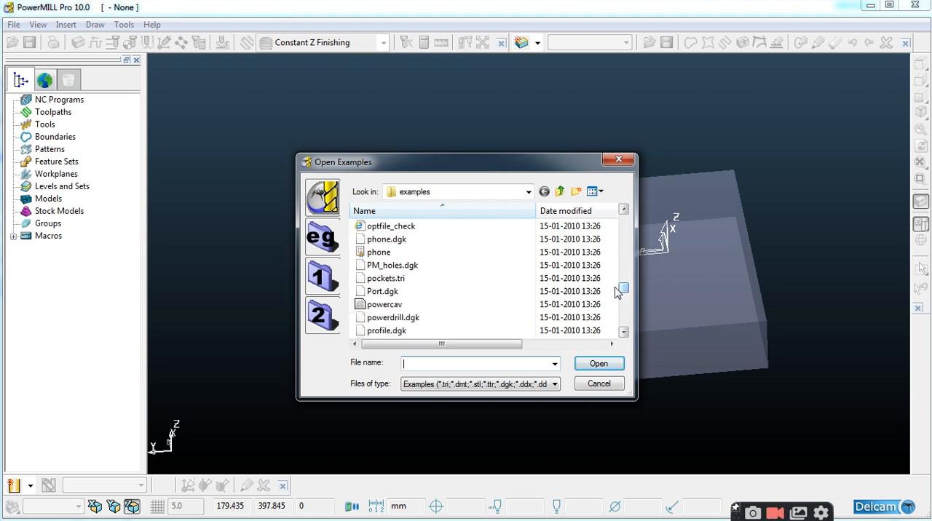
Open the phone.dgk example and calculate a box block from the model limits
double_click(410, 242)
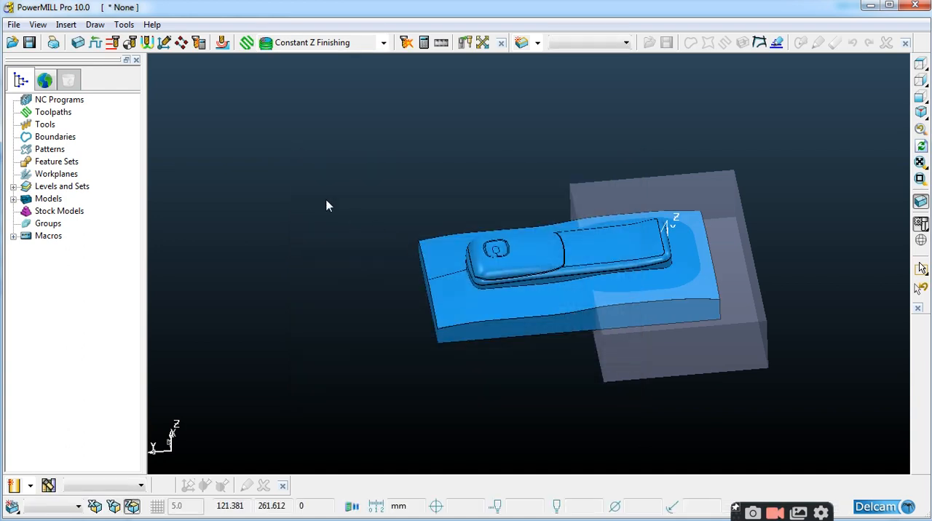
click(78, 42)
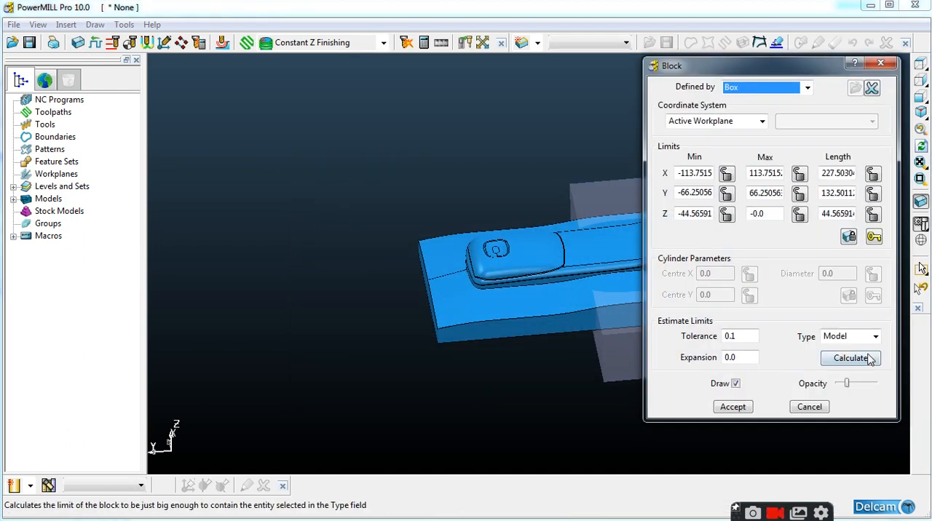
click(870, 360)
click(736, 407)
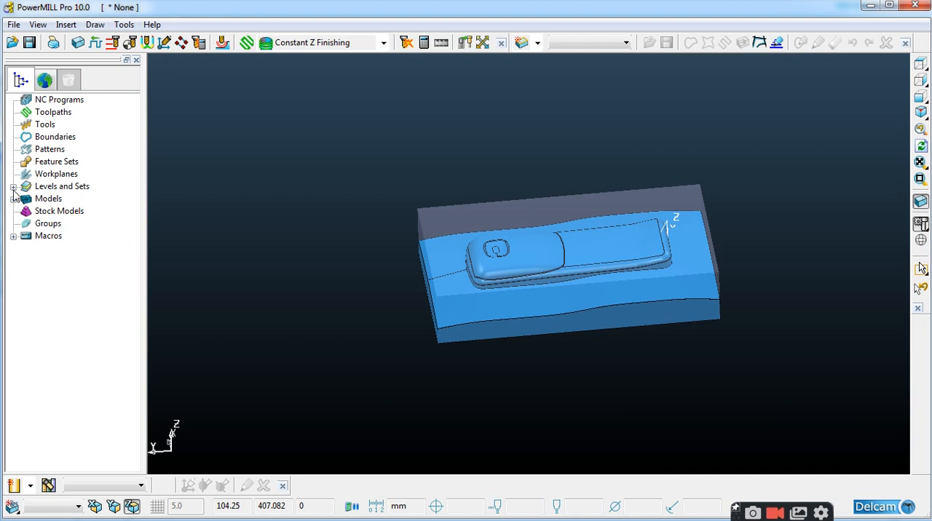
Create a workplane positioned at the centre point of the block's top face
click(55, 181)
right_click(56, 183)
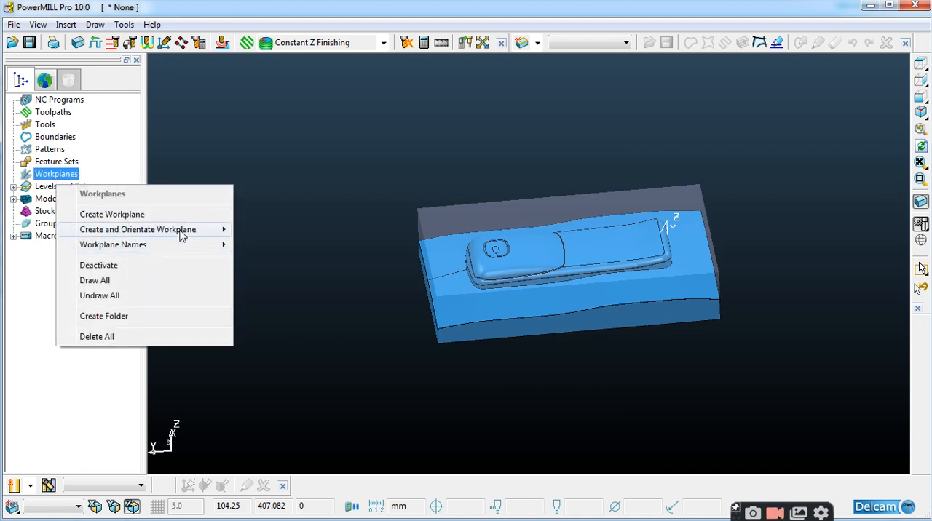
mouse_move(181, 234)
click(334, 291)
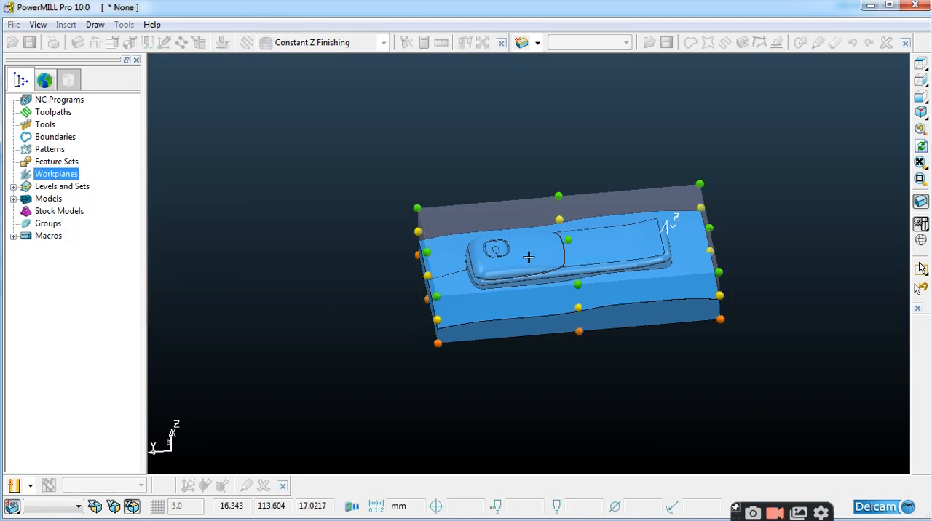
middle_drag(624, 316, 579, 231)
scroll(579, 231, up, 5)
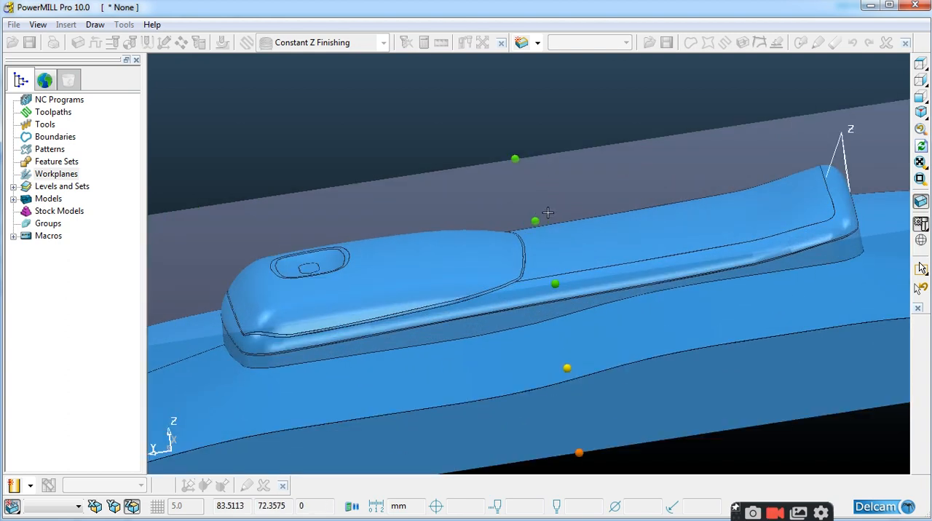
click(539, 214)
scroll(578, 231, down, 5)
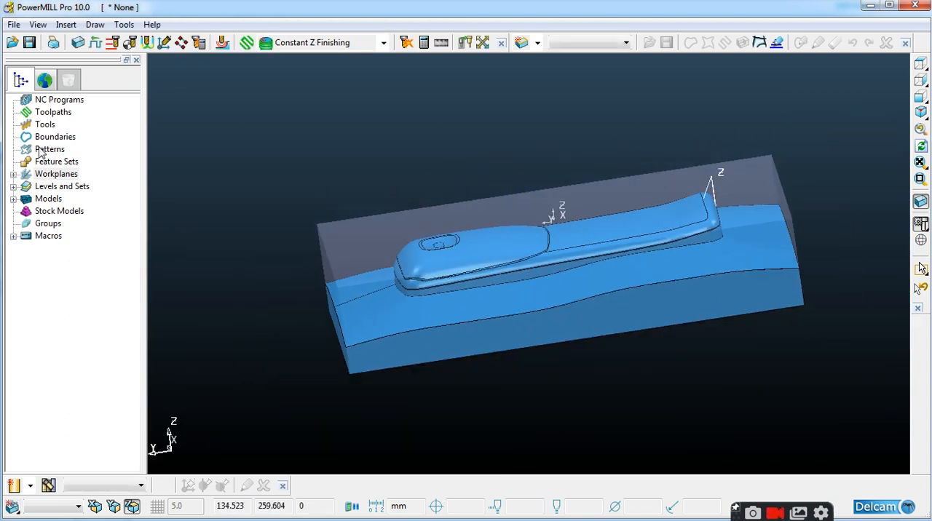
Activate the new workplane and recalculate the box block so it encloses the model again
click(13, 174)
right_click(58, 188)
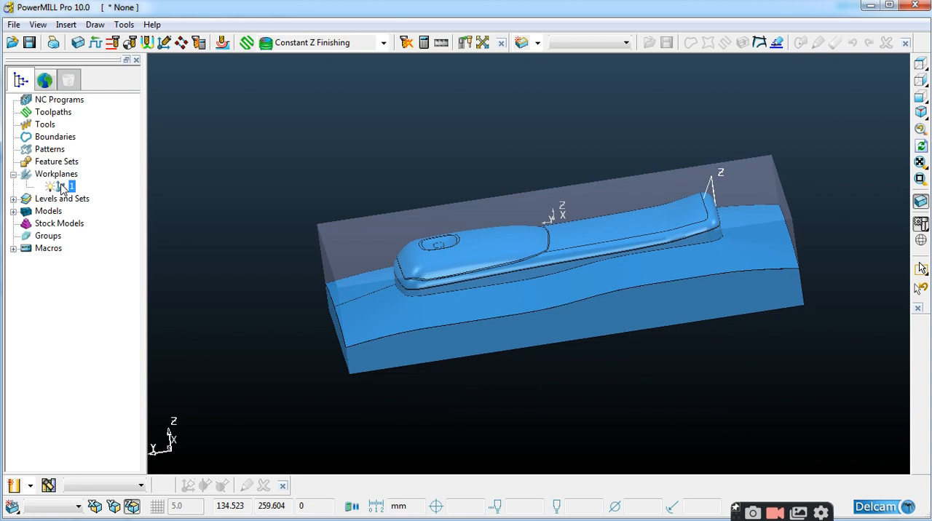
click(109, 214)
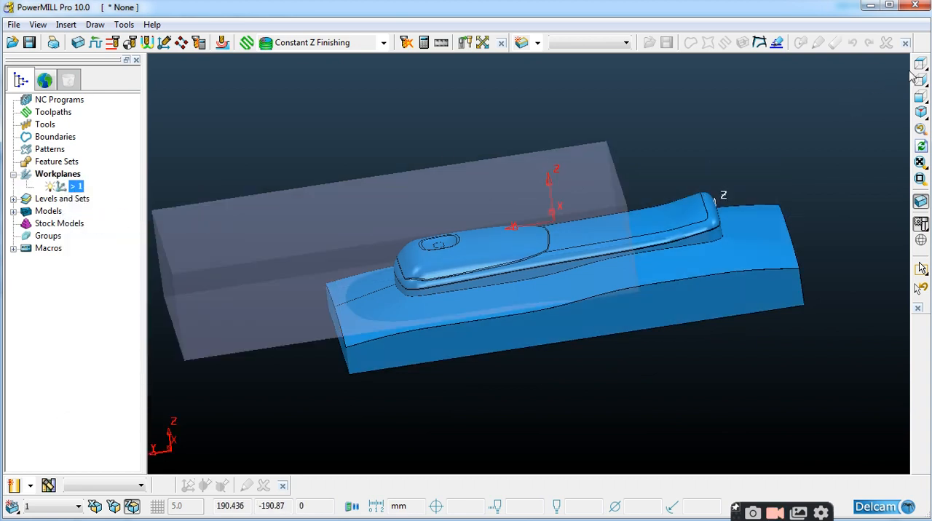
click(919, 80)
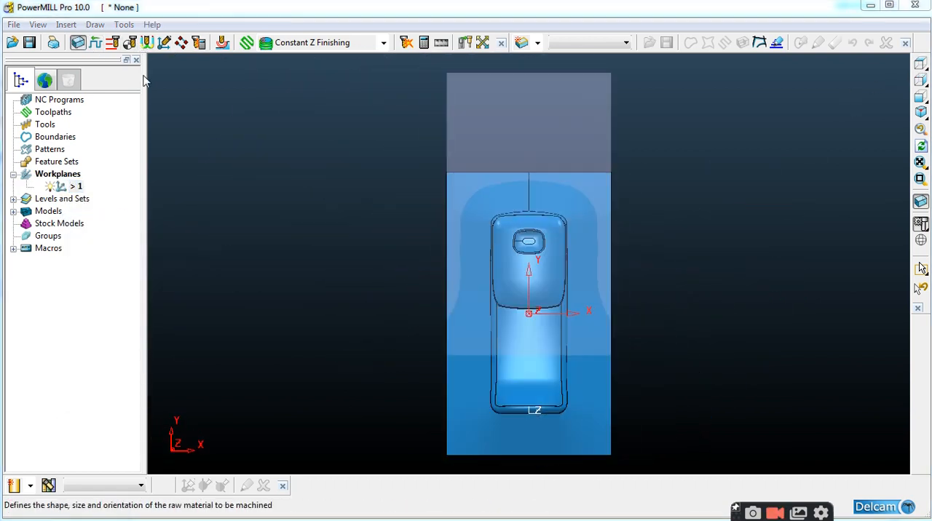
click(850, 357)
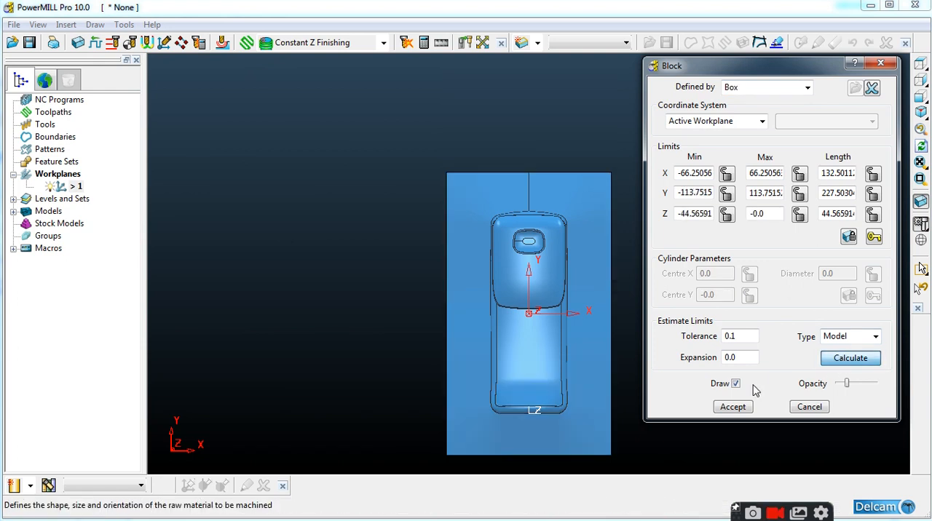
click(732, 407)
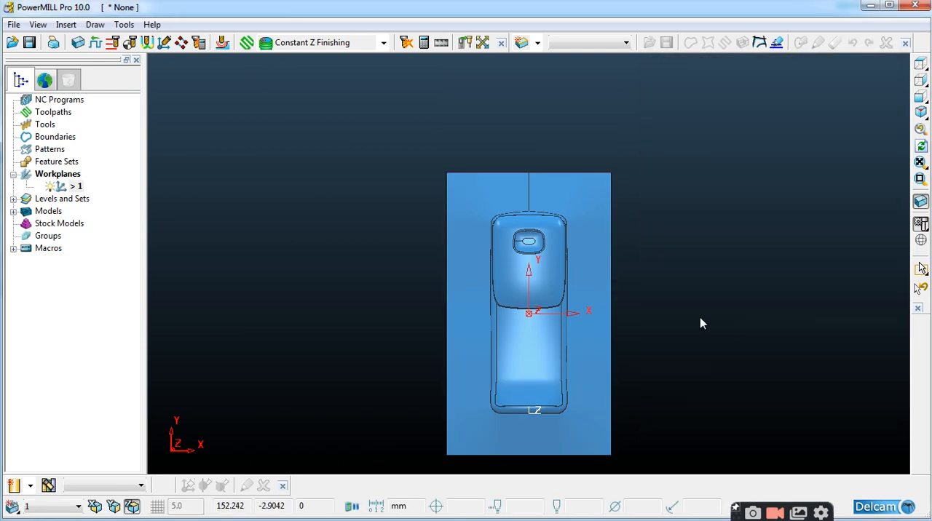
Rotate the active workplane 90 degrees about its Z axis
right_click(71, 193)
mouse_move(136, 310)
click(281, 315)
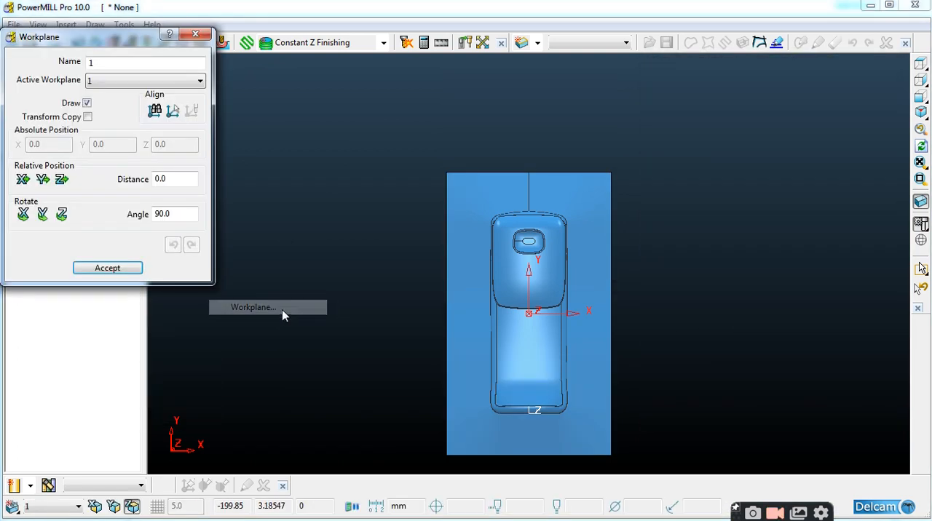
click(62, 214)
click(106, 269)
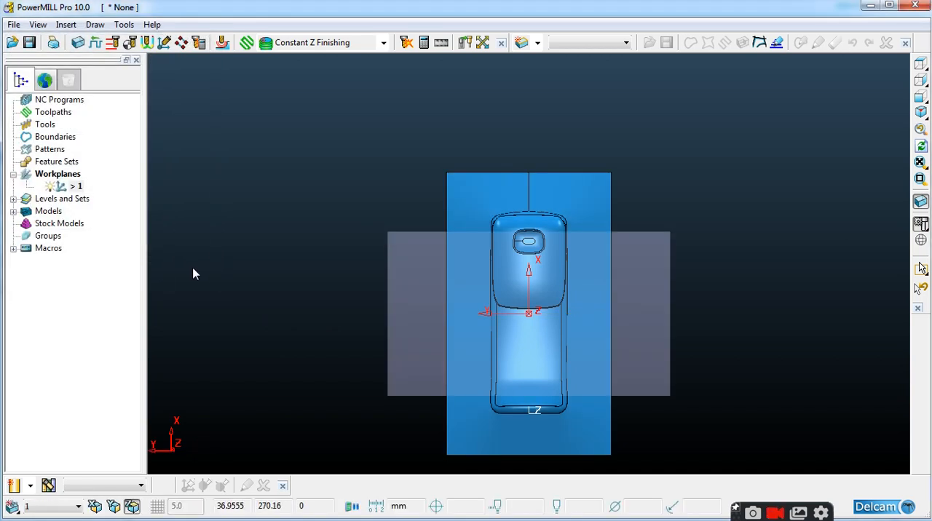
Recalculate the block to the model limits for the rotated workplane and look along its Z axis
click(78, 42)
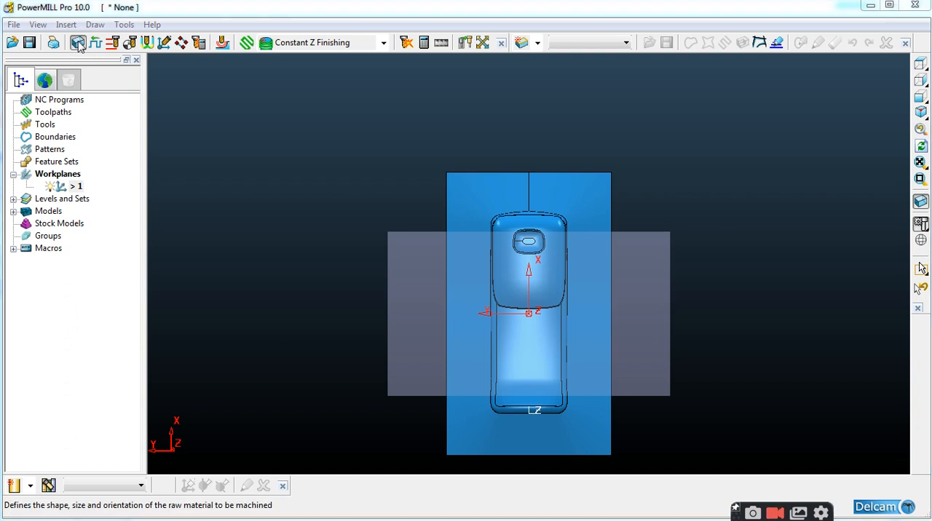
click(863, 361)
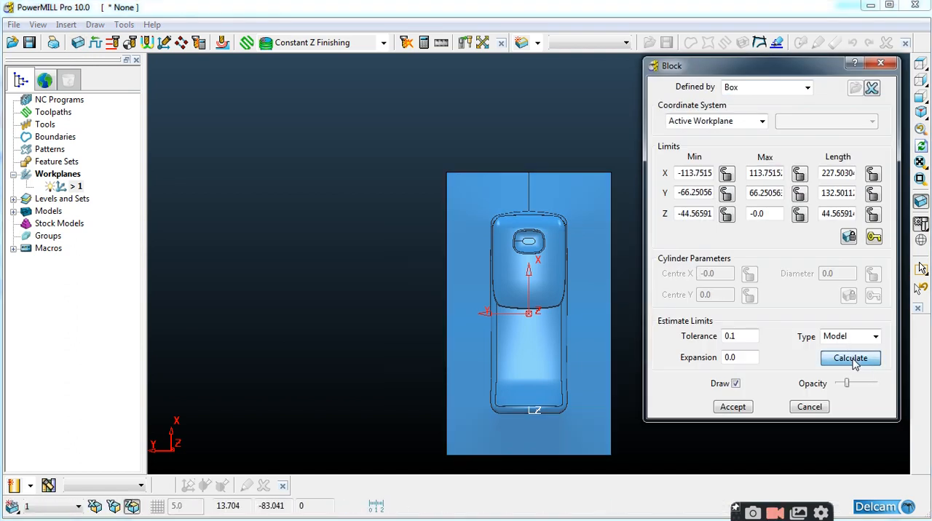
click(748, 407)
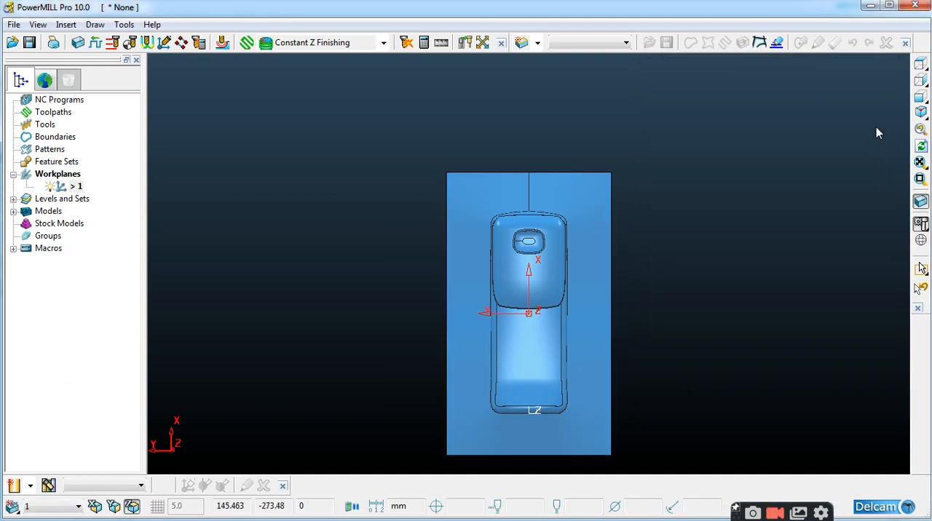
click(921, 64)
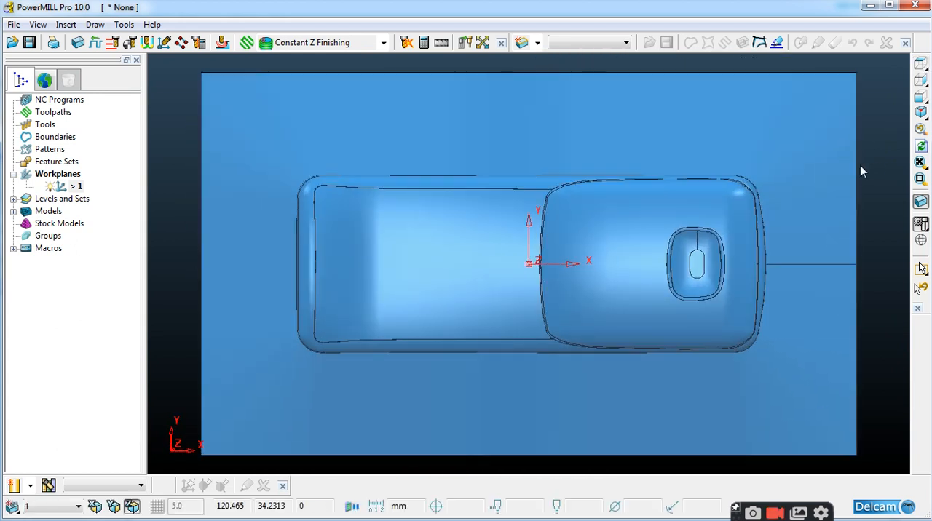
scroll(430, 255, down, 4)
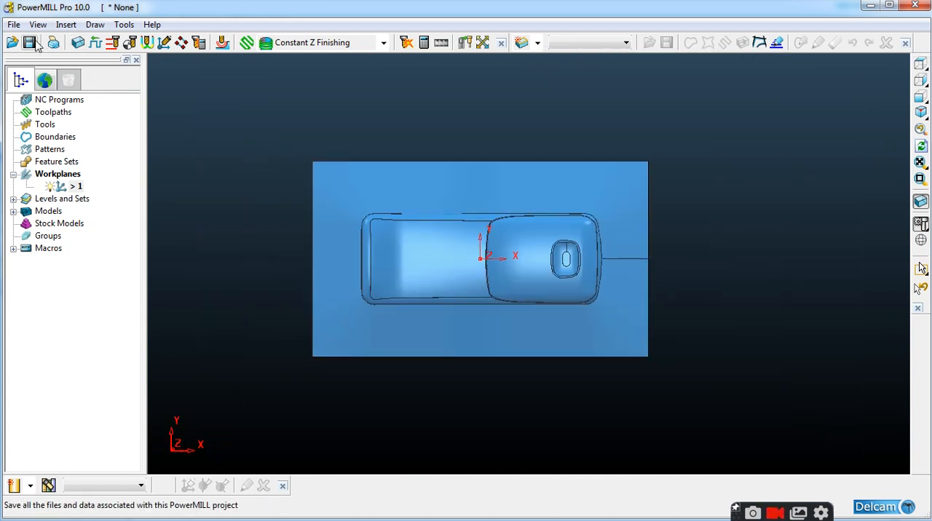
click(66, 24)
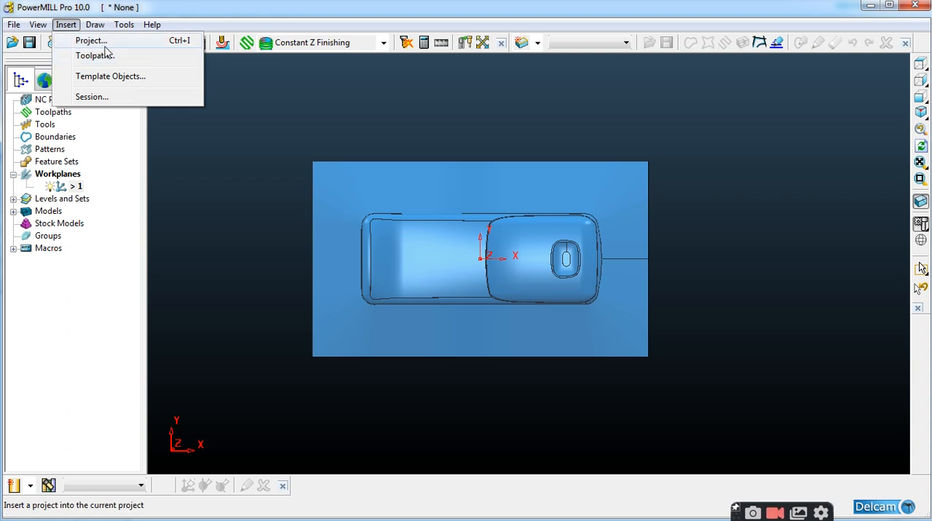
click(185, 149)
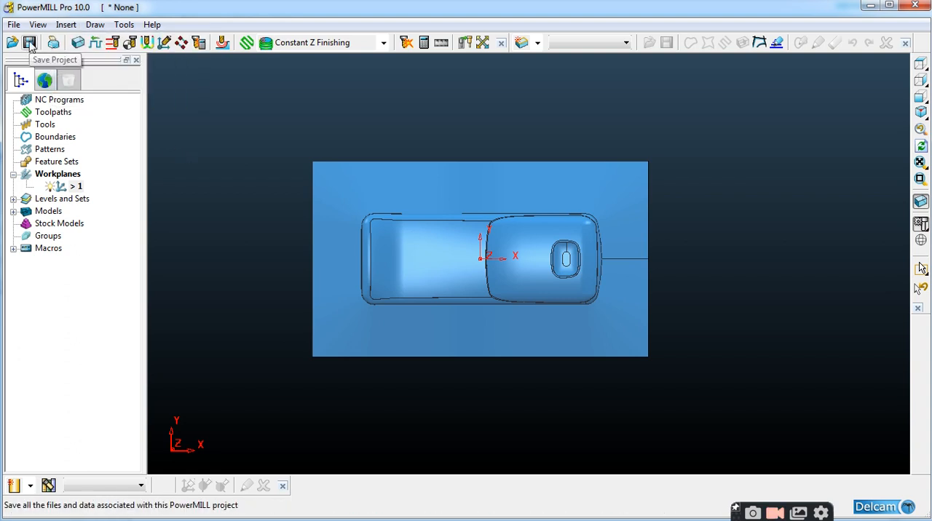
middle_drag(520, 294, 349, 208)
Start an Offset AreaClear Model toolpath and create its tip radiused tool D25R2 with diameter 25 and tip radius 2
click(383, 43)
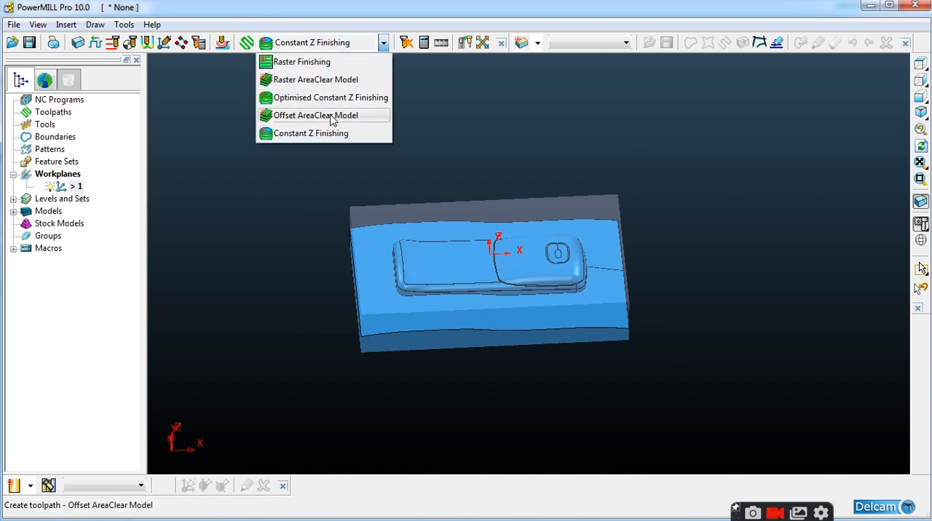
click(340, 116)
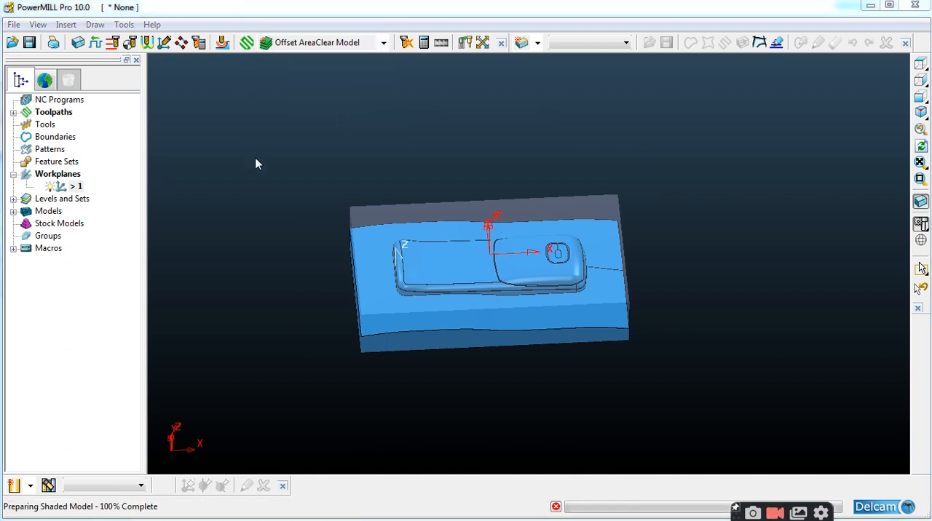
click(133, 91)
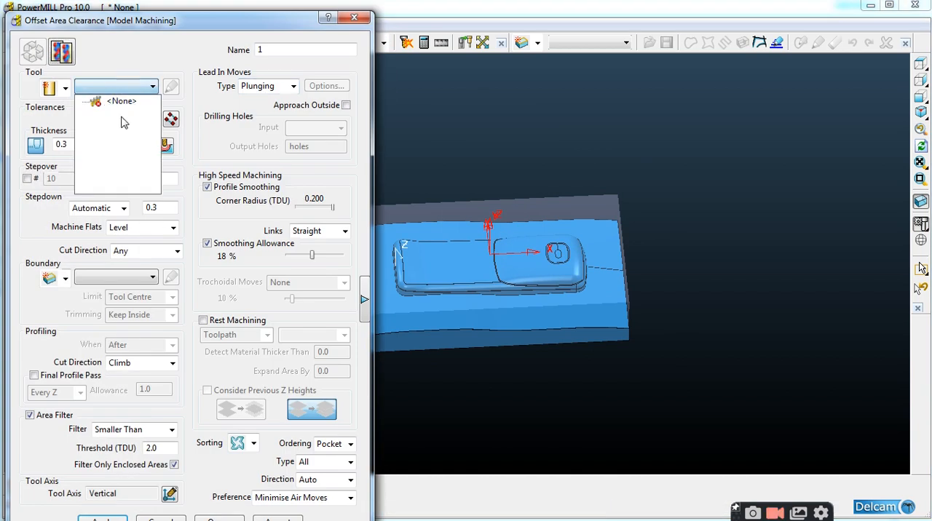
click(64, 88)
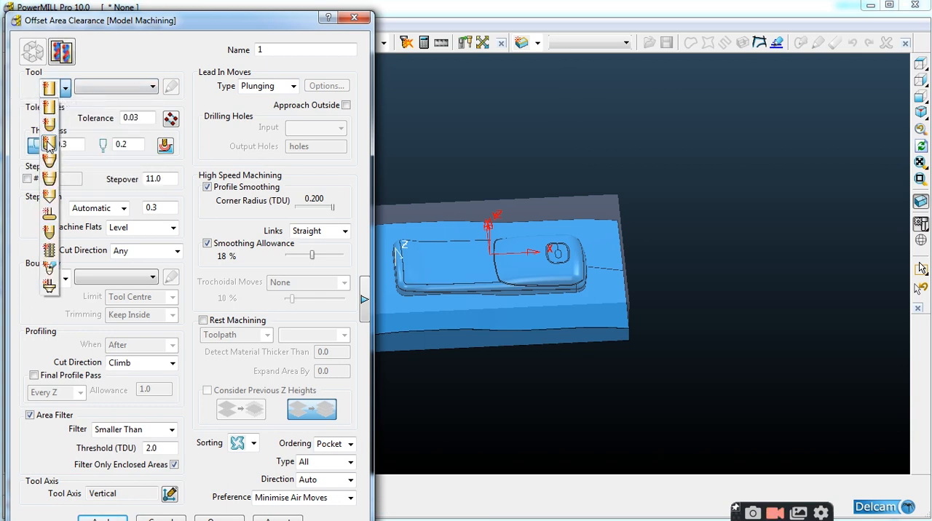
click(48, 145)
text(25)
key(Return)
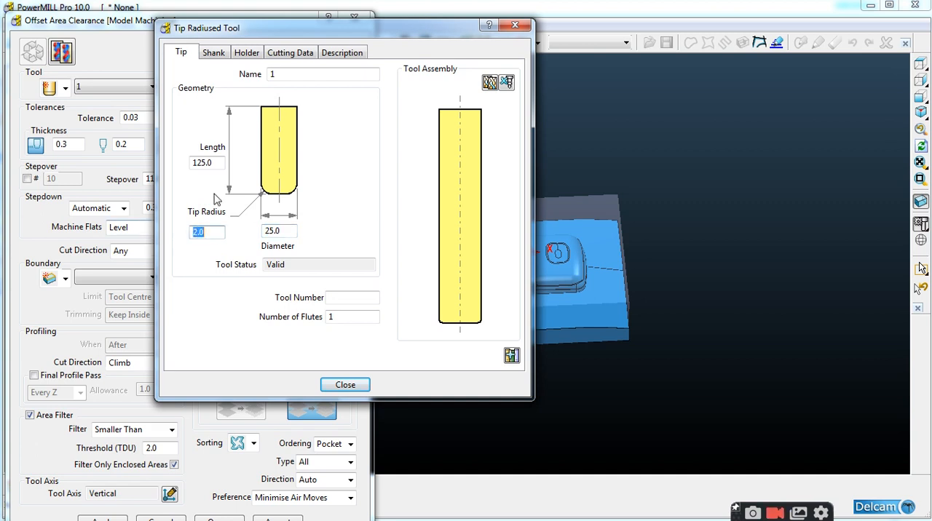
double_click(289, 75)
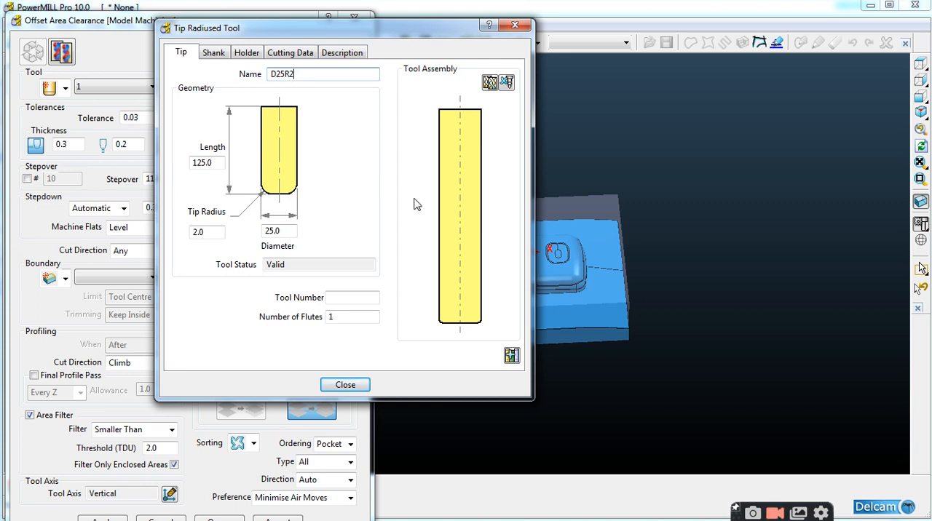
click(346, 385)
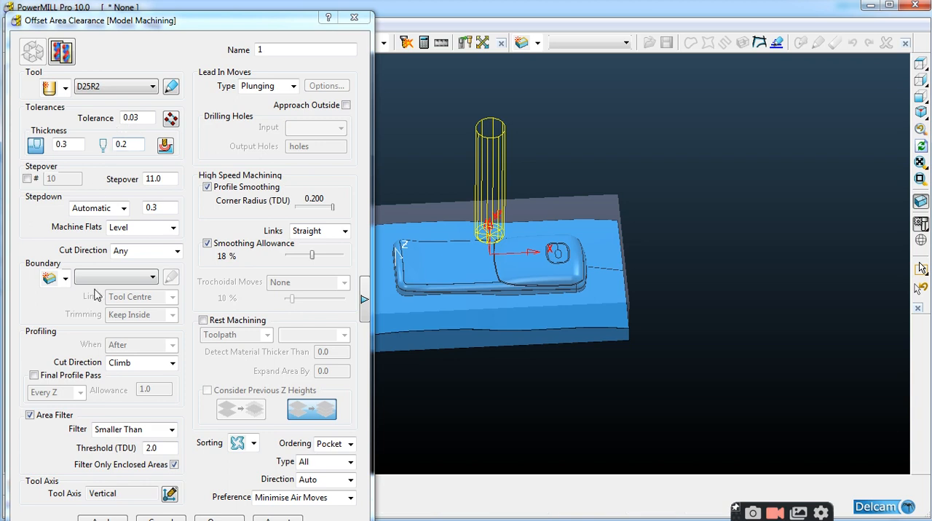
Calculate the offset area clearance toolpath with the D25R2 tool
drag(222, 22, 238, 7)
click(118, 508)
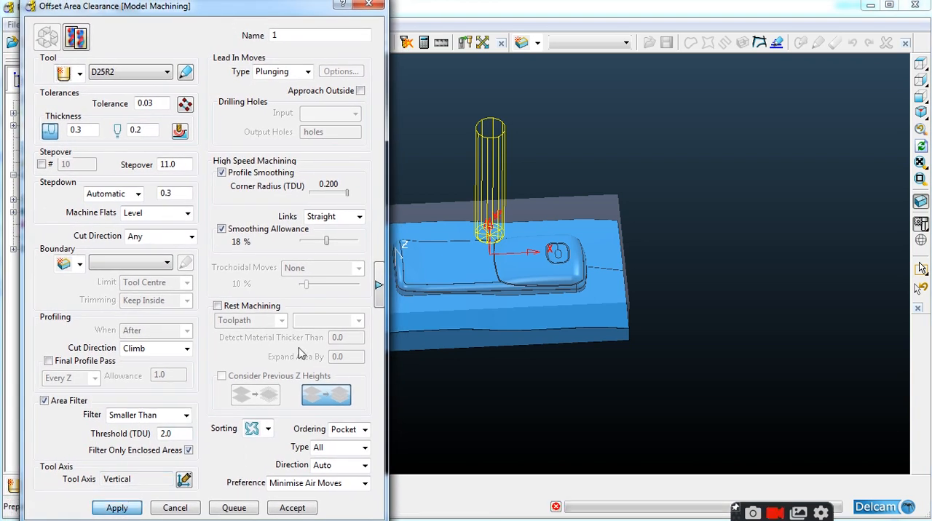
scroll(710, 289, down, 2)
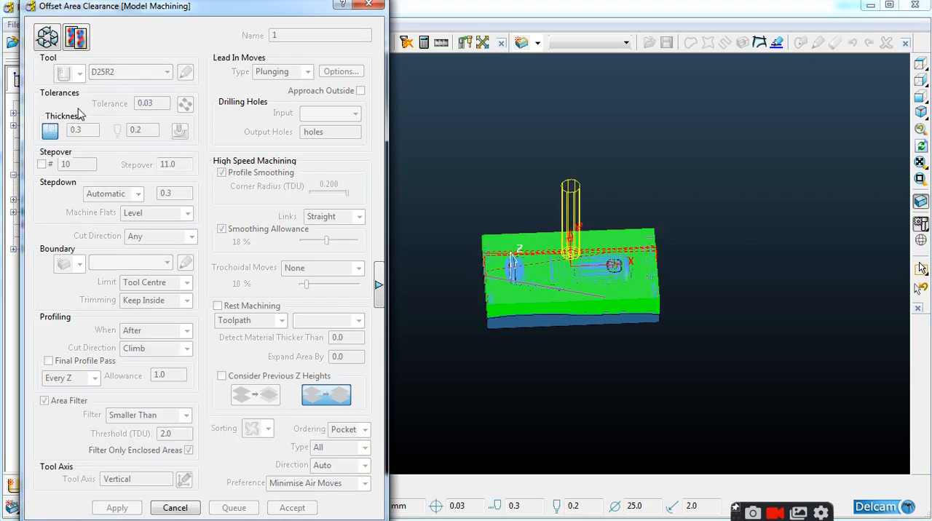
Examine the calculated roughing passes around the phone shape and the block edges from several angles
middle_drag(528, 264, 533, 343)
scroll(571, 262, up, 6)
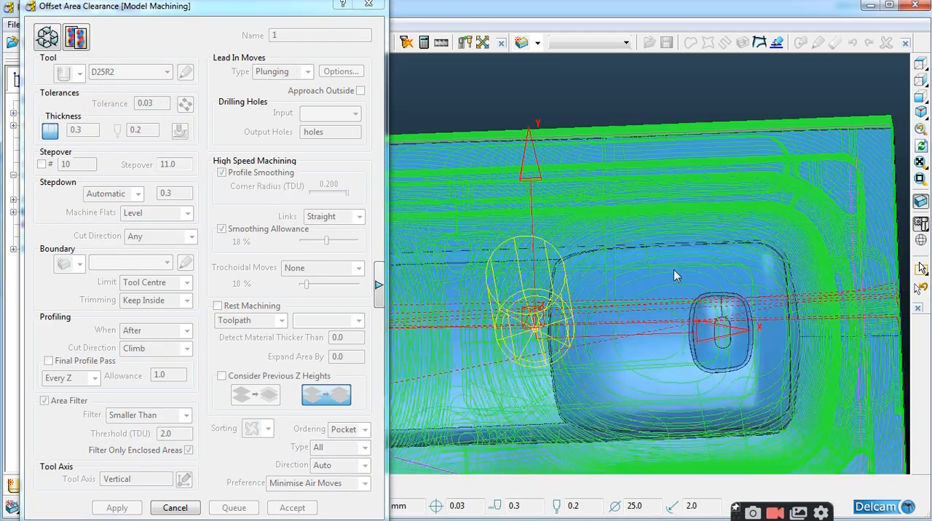
scroll(655, 187, down, 4)
middle_drag(678, 272, 626, 246)
scroll(507, 206, up, 5)
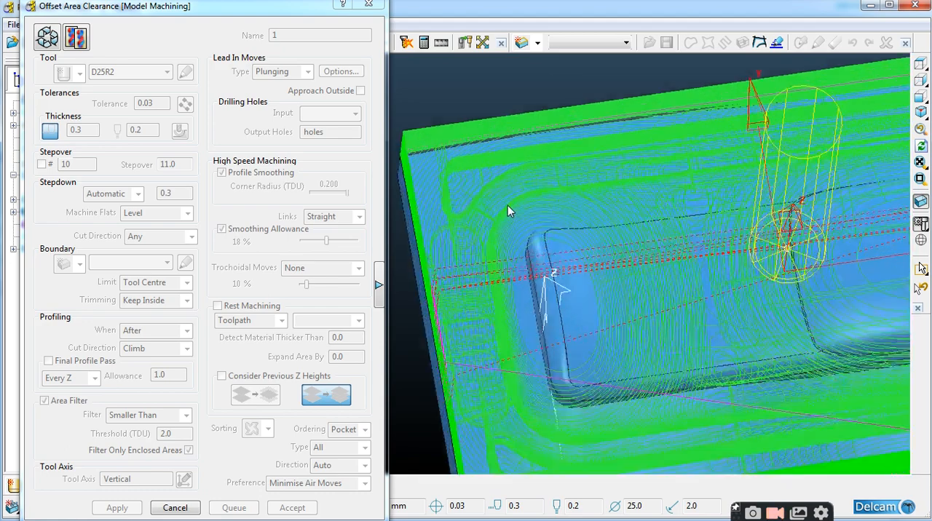
scroll(587, 329, down, 4)
middle_drag(587, 329, 508, 252)
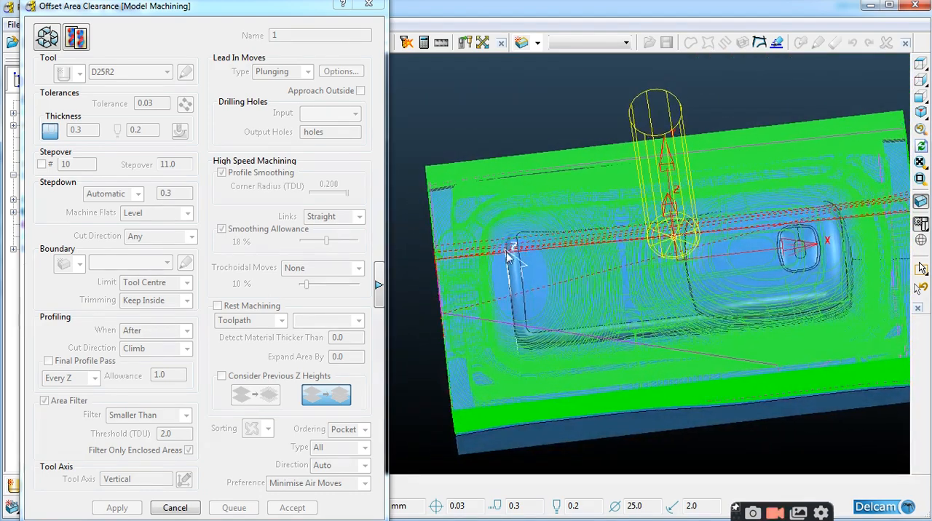
scroll(505, 252, down, 4)
middle_drag(675, 280, 688, 290)
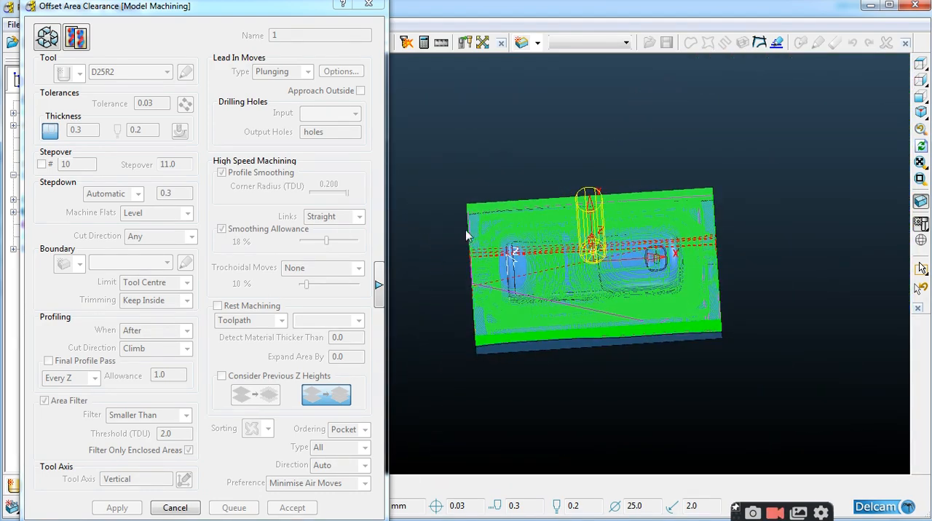
Close the Offset Area Clearance settings and check the toolpath over the whole block
click(369, 5)
scroll(585, 237, up, 4)
middle_drag(585, 237, 572, 193)
scroll(330, 273, down, 4)
middle_drag(597, 297, 577, 343)
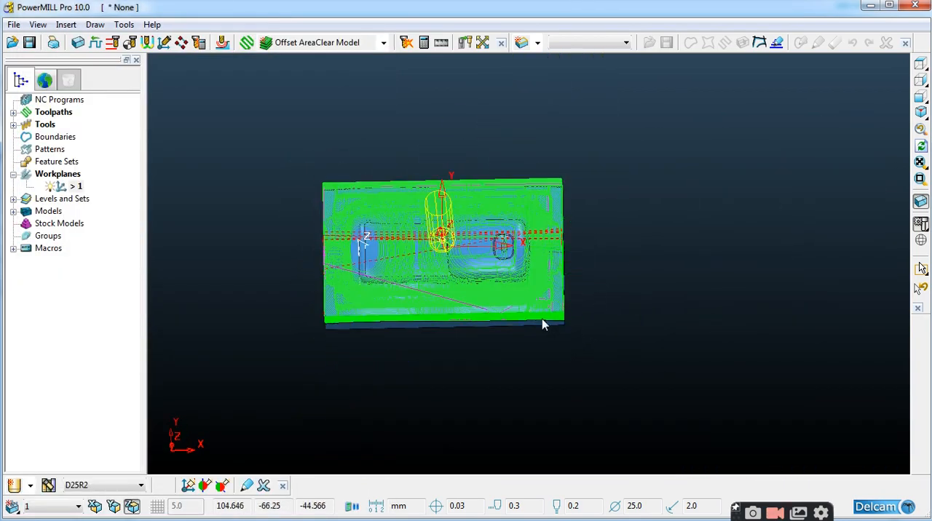
List the individual toolpaths in the project tree and look over the roughing toolpath's available actions
scroll(424, 228, up, 2)
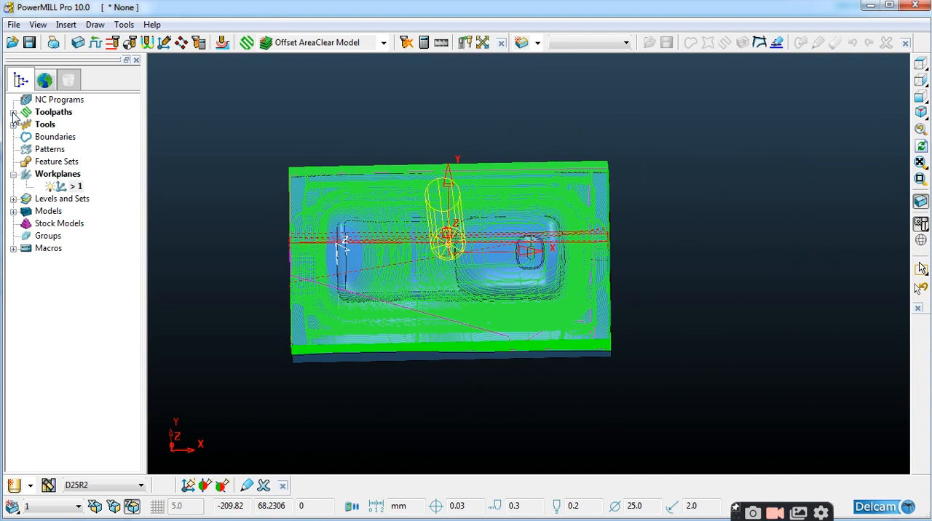
middle_drag(618, 260, 536, 295)
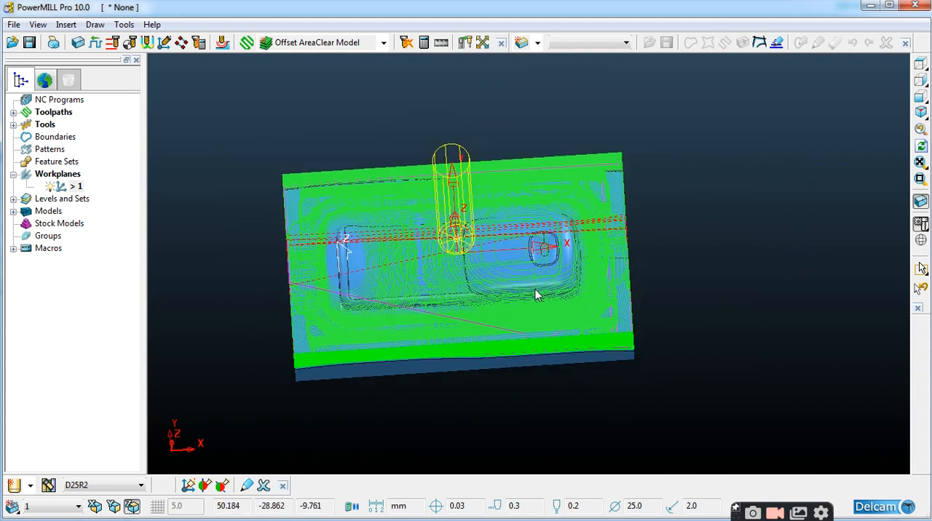
click(14, 112)
right_click(65, 124)
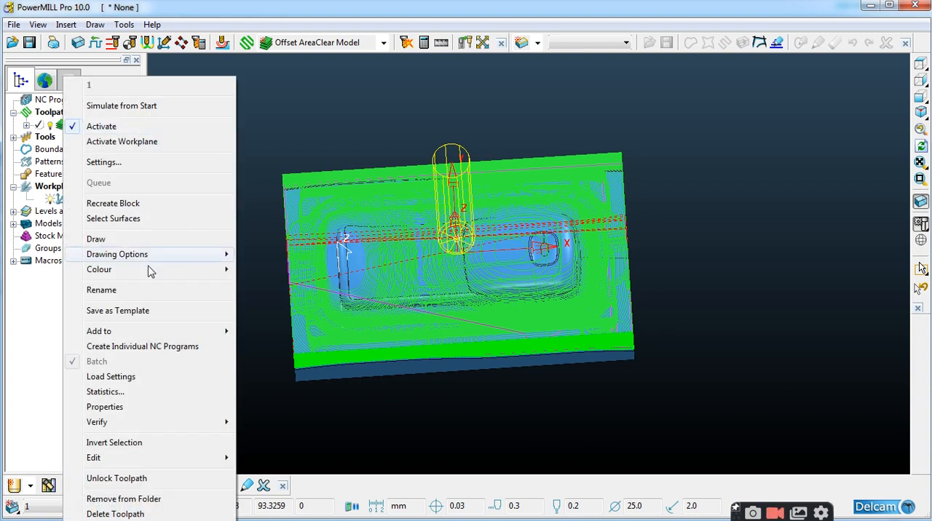
click(237, 187)
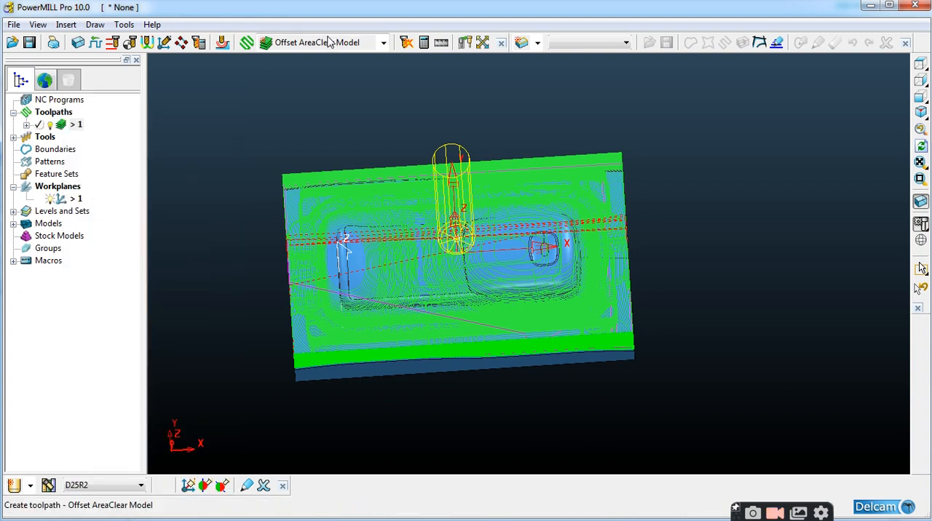
Start a Constant Z Finishing toolpath and create a new end mill tool for it
click(383, 42)
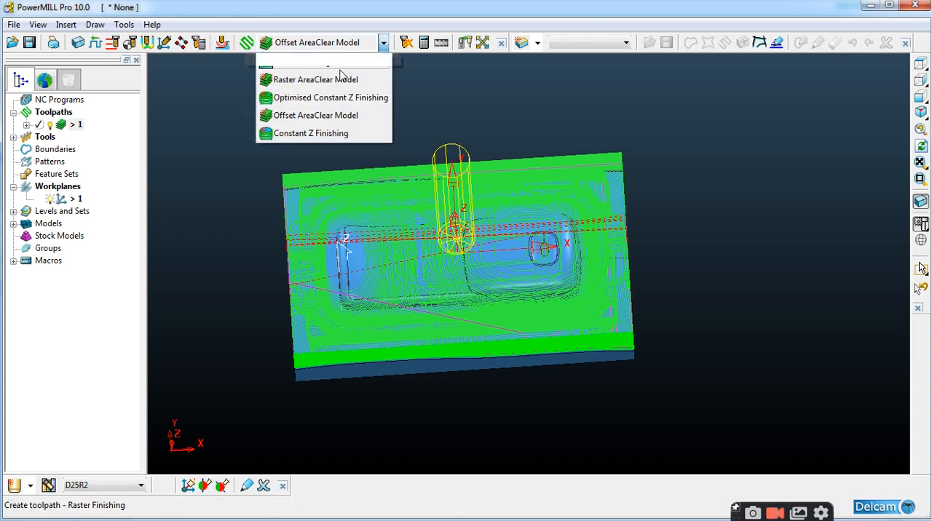
click(310, 133)
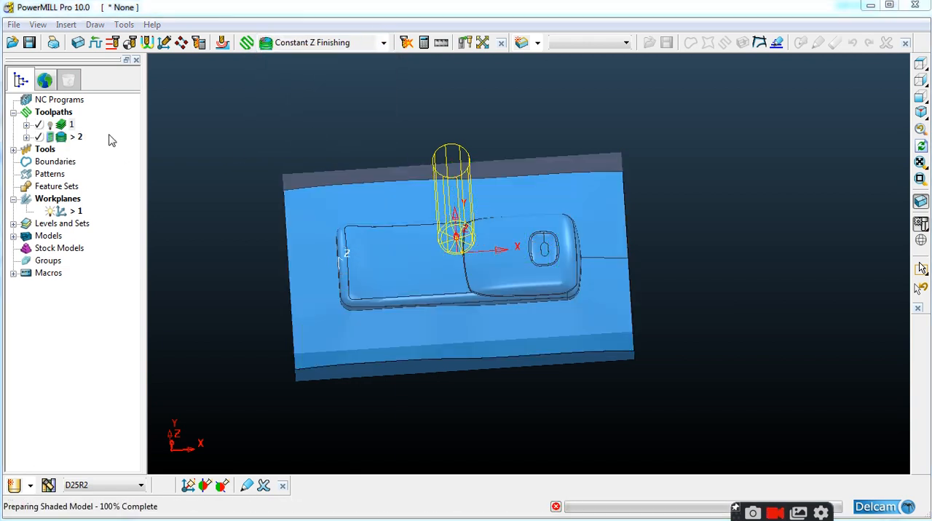
click(145, 74)
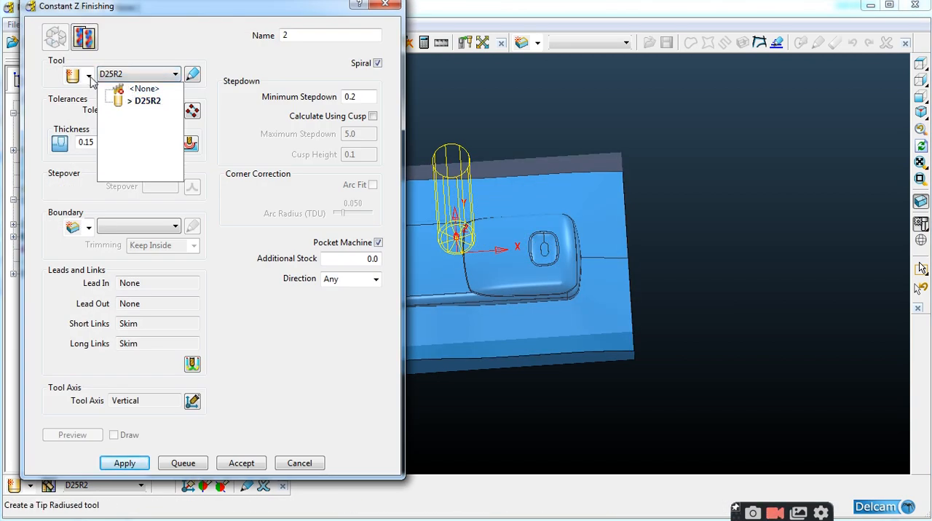
click(90, 79)
click(88, 76)
click(82, 104)
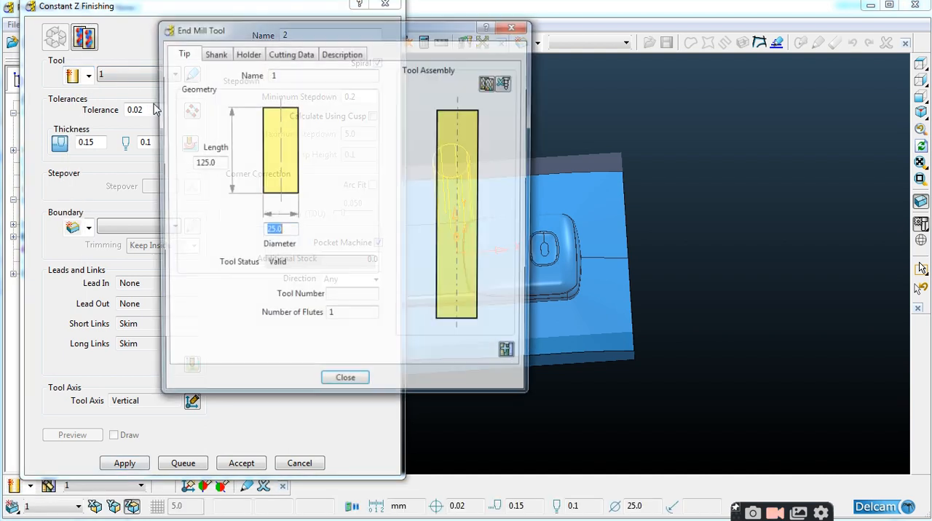
Set the end mill's diameter to 10 and name the tool D10FLAT
text(10)
key(Return)
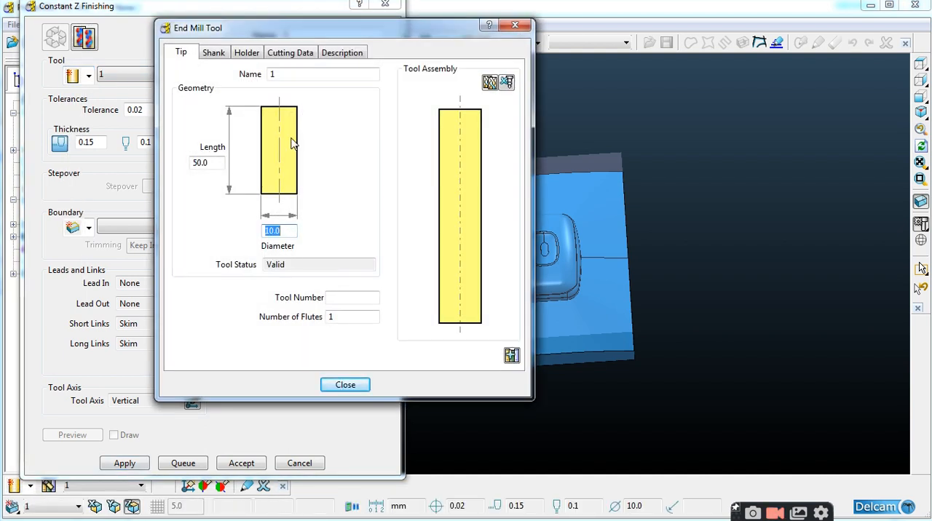
click(313, 76)
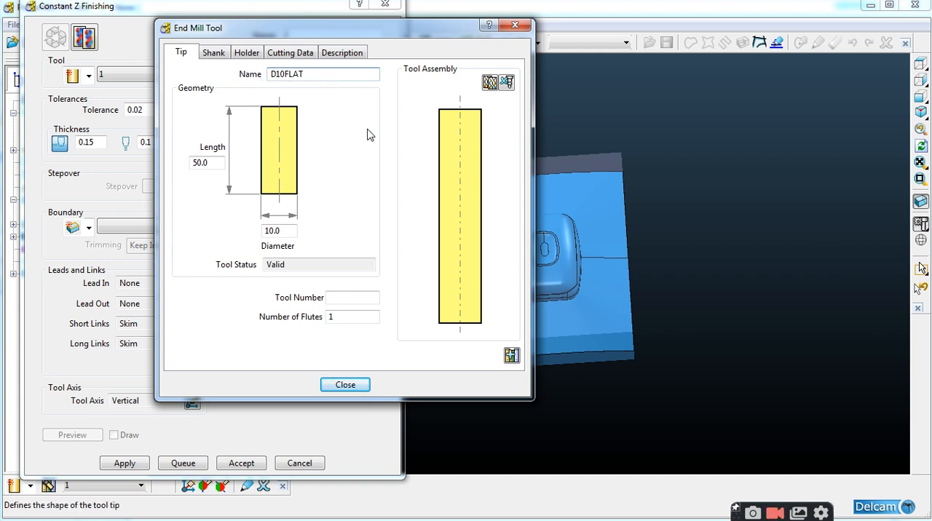
click(343, 386)
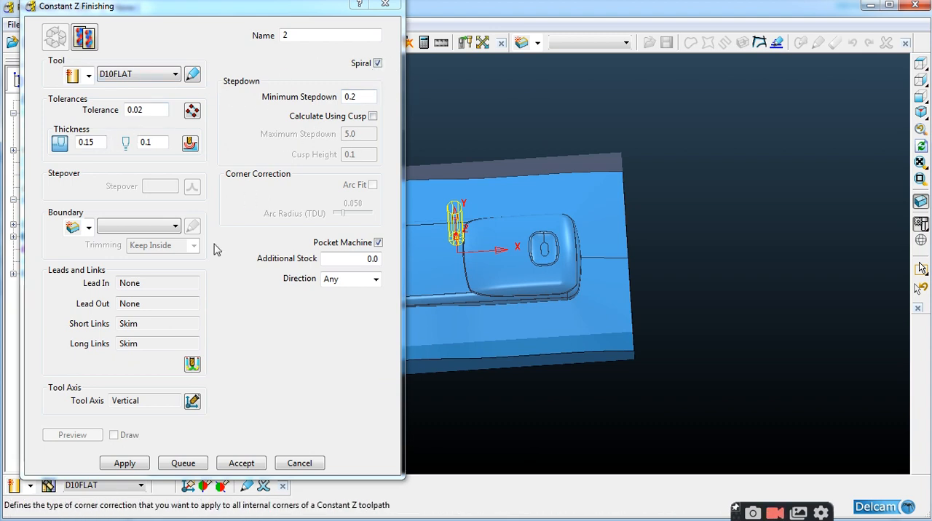
Calculate the Constant Z Finishing toolpath with the D10FLAT tool and close its settings
click(125, 463)
mouse_move(674, 244)
middle_down()
mouse_move(646, 276)
mouse_move(584, 310)
mouse_move(595, 287)
mouse_move(707, 260)
mouse_move(616, 254)
middle_up()
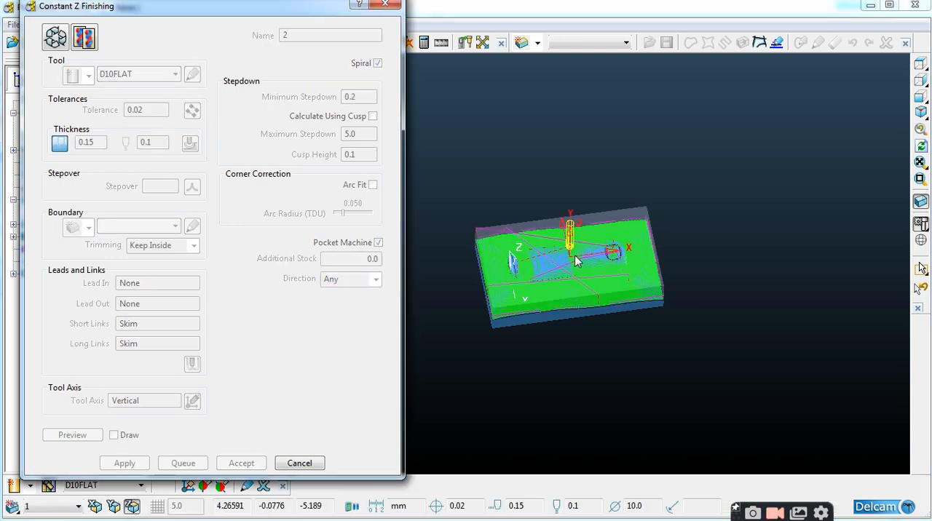
click(392, 7)
Examine the constant Z passes around the phone walls and on its upper face
scroll(398, 195, up, 3)
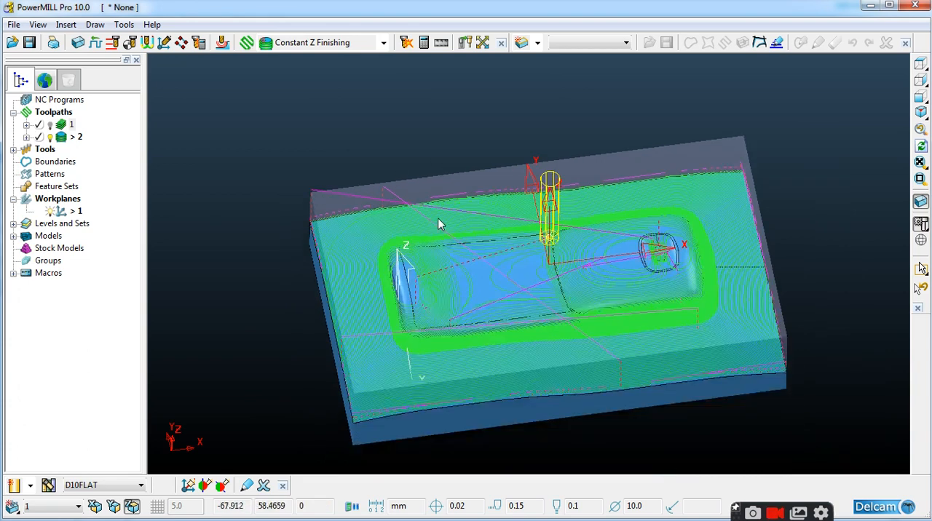
middle_drag(398, 194, 563, 203)
scroll(633, 269, up, 3)
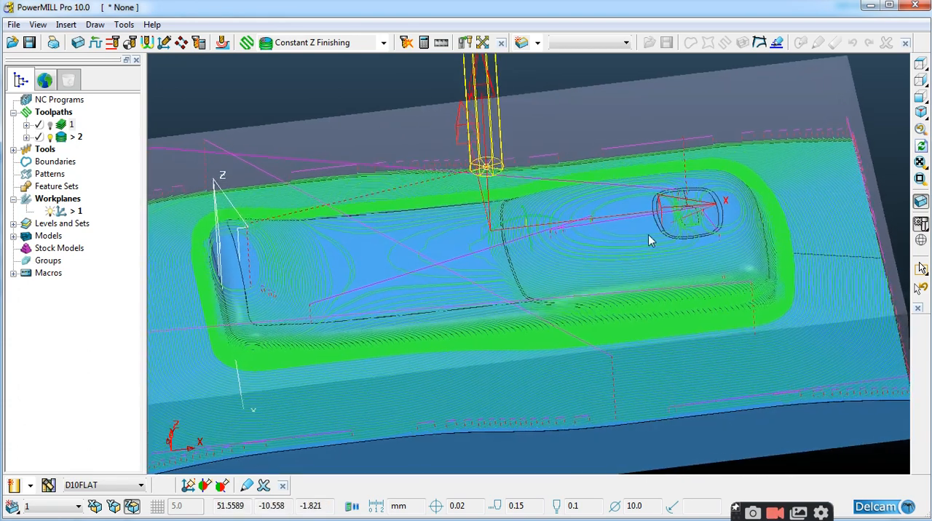
scroll(638, 234, down, 4)
middle_drag(635, 247, 654, 247)
scroll(664, 215, up, 2)
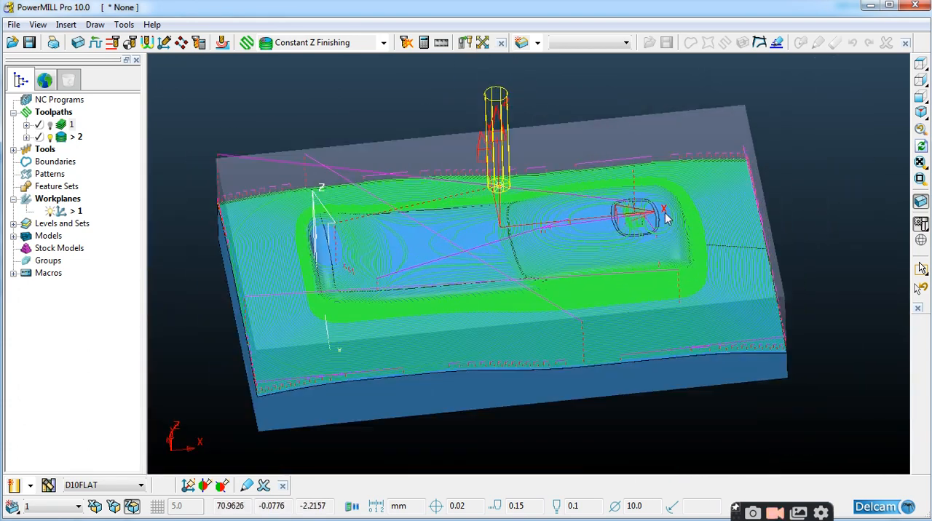
Start an Optimised Constant Z Finishing toolpath and create its ball nosed tool D8BALL with diameter 8
click(384, 43)
click(334, 97)
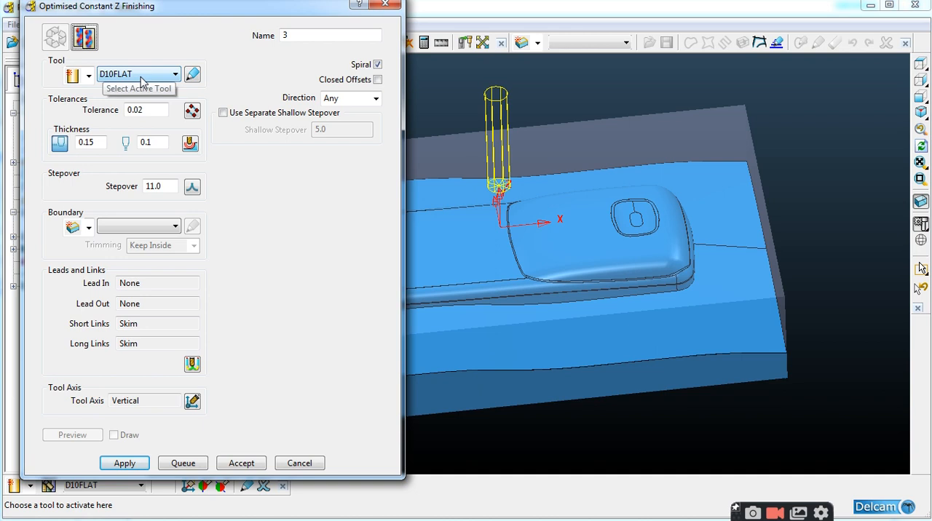
mouse_move(72, 75)
click(72, 93)
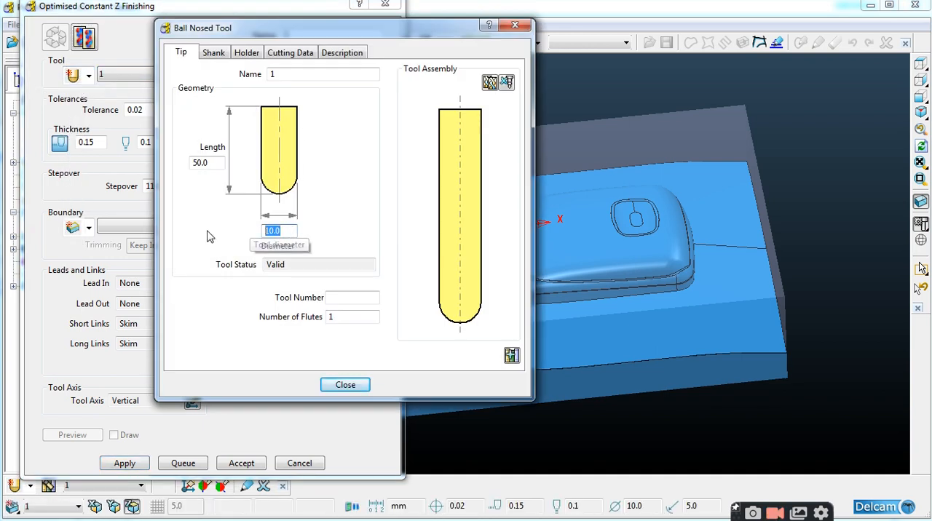
double_click(284, 74)
text(D8BALL)
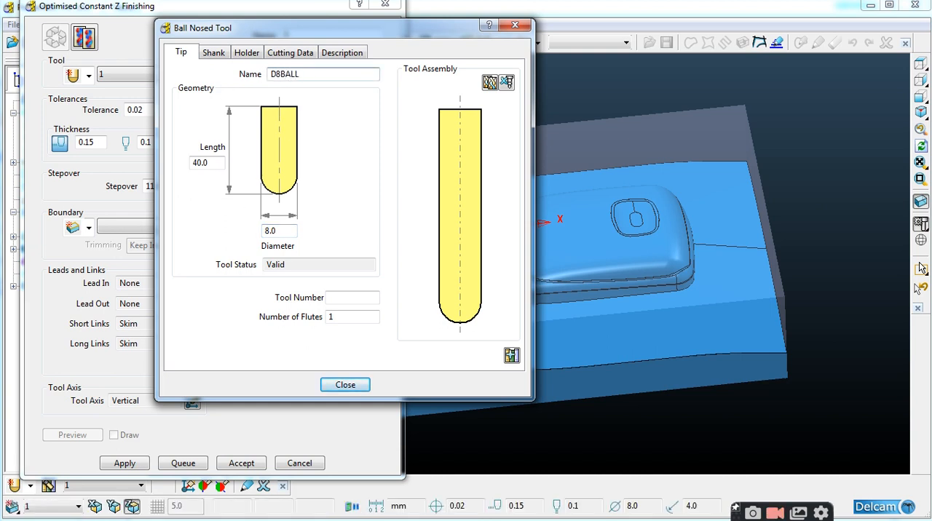
click(343, 386)
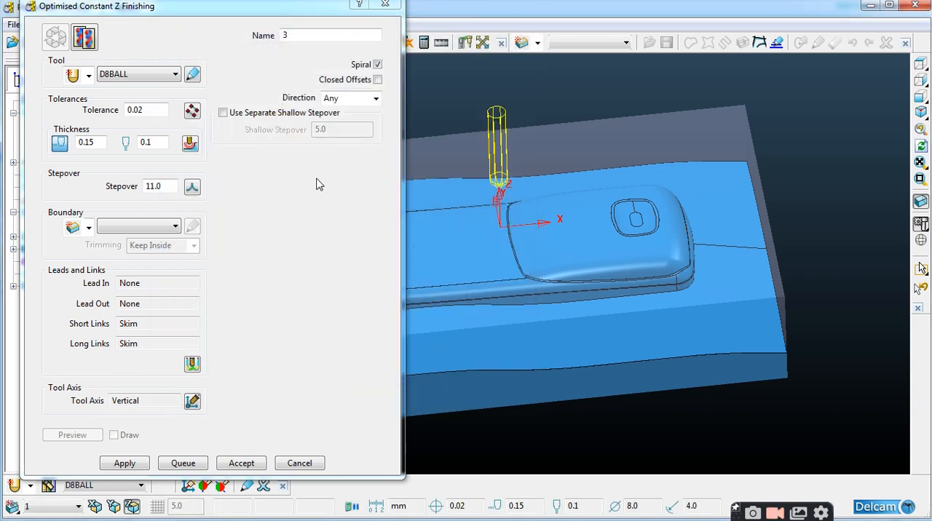
Set the finishing tolerance to 0.01, both radial and axial thickness to 0.0, and the stepover to 0.2
drag(146, 111, 84, 118)
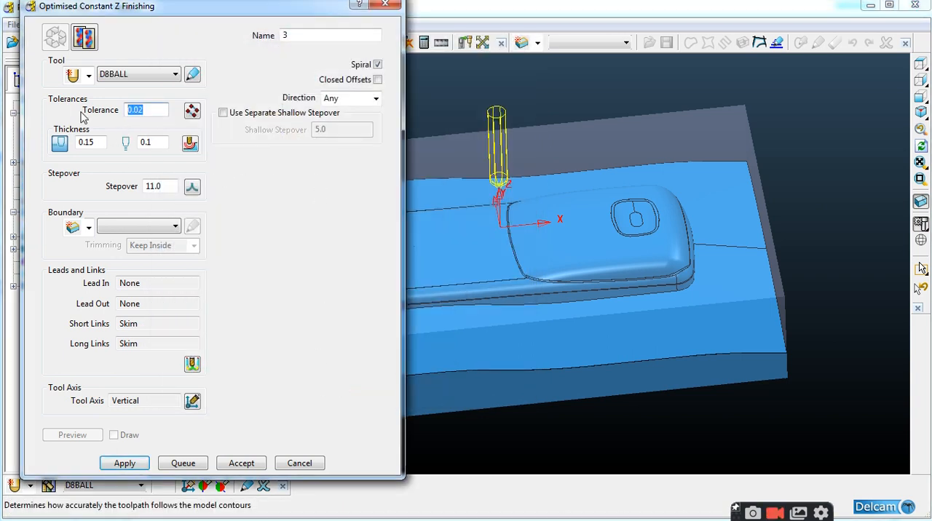
text(.01)
key(Return)
text(0.0)
double_click(153, 144)
drag(164, 184, 85, 192)
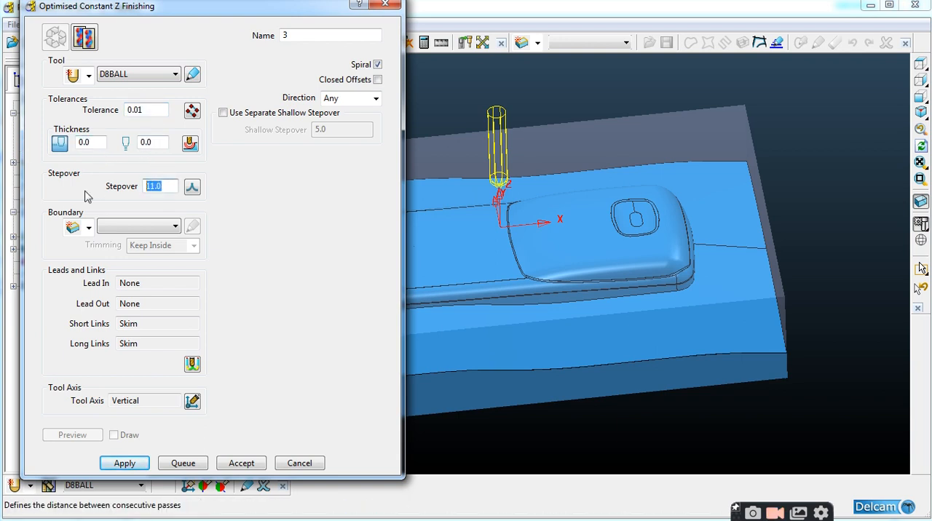
text(0.2)
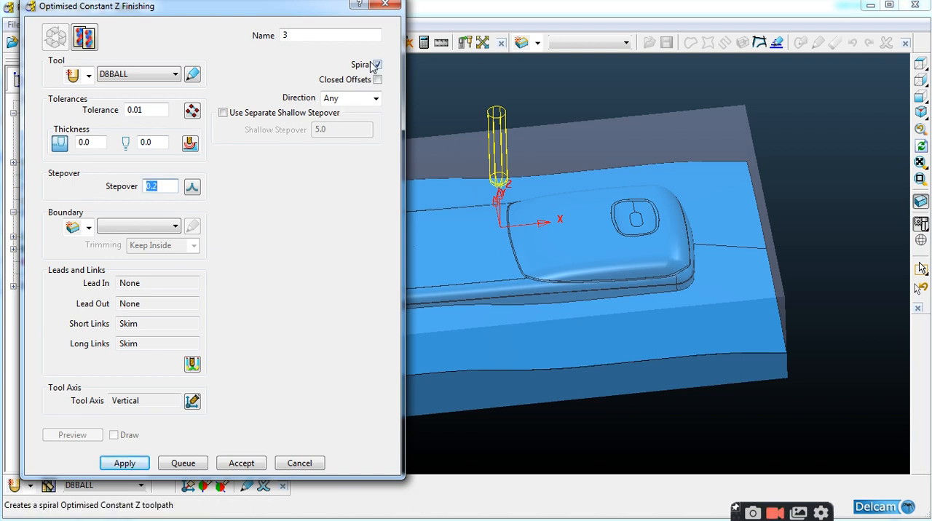
Calculate the Optimised Constant Z Finishing toolpath with the D8BALL tool
click(574, 265)
scroll(625, 274, down, 3)
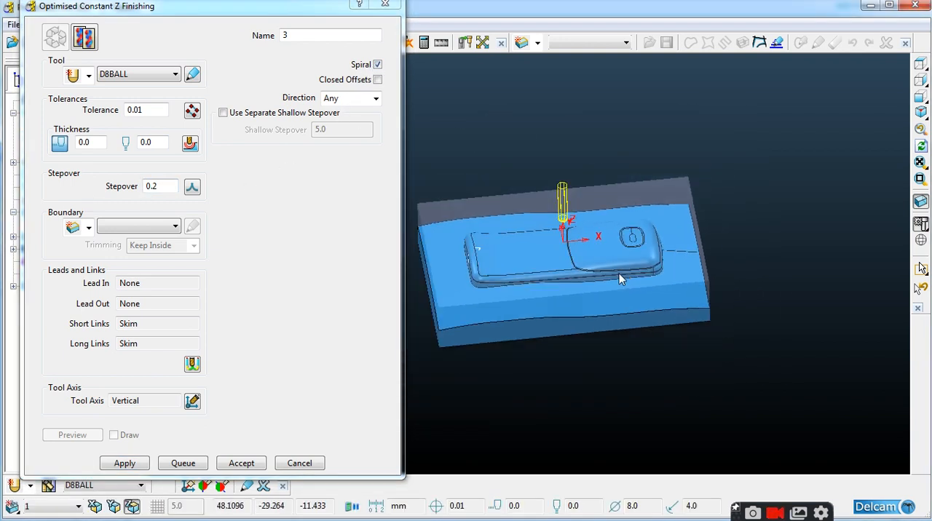
click(125, 463)
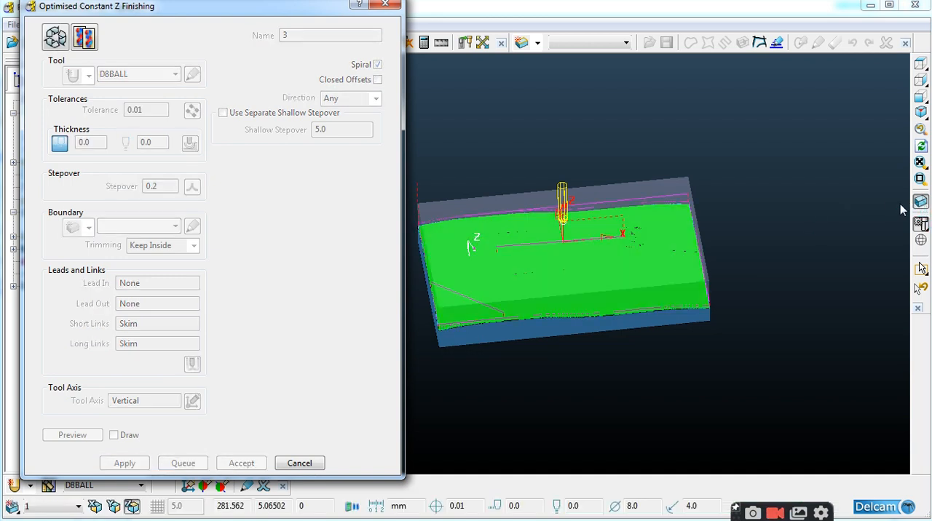
Close the Optimised Constant Z Finishing settings and examine the finishing passes and links across the block
scroll(583, 241, up, 5)
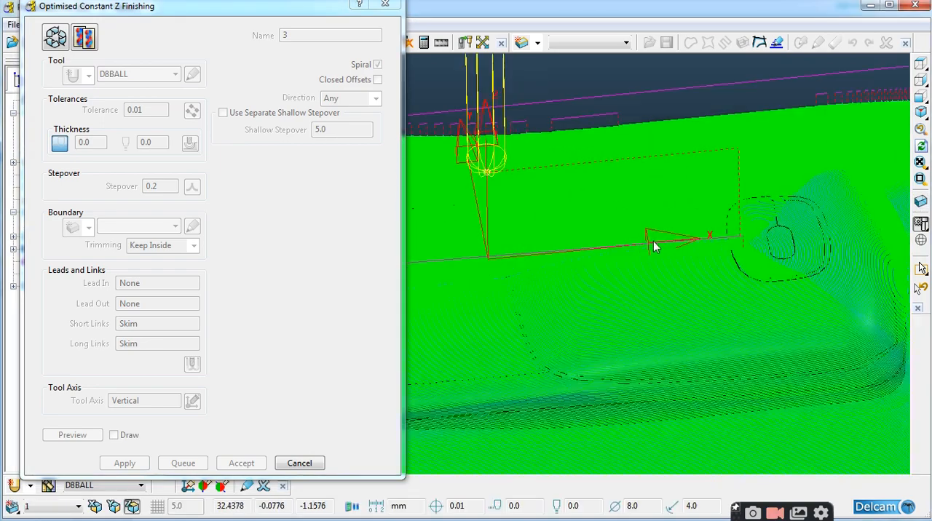
mouse_move(692, 240)
middle_down()
mouse_move(643, 320)
mouse_move(616, 290)
mouse_move(683, 251)
mouse_move(678, 244)
middle_up()
click(386, 5)
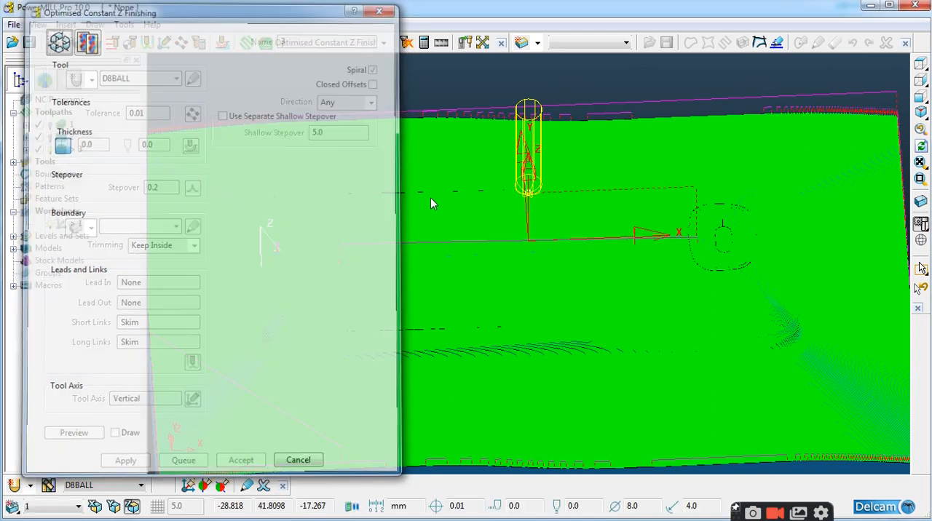
scroll(431, 198, down, 4)
middle_drag(513, 280, 504, 266)
scroll(336, 322, up, 4)
scroll(347, 320, down, 2)
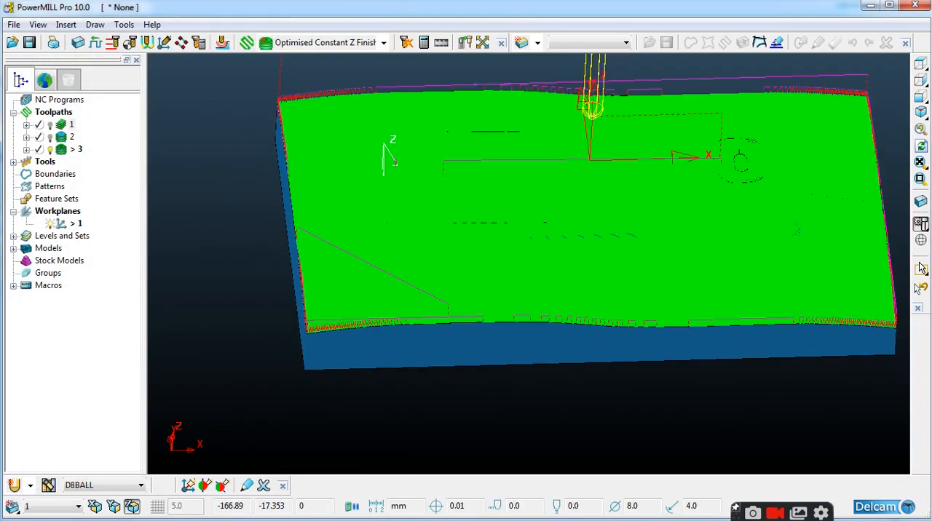
Choose new link types for the active finishing toolpath in its Leads and Links settings
click(146, 43)
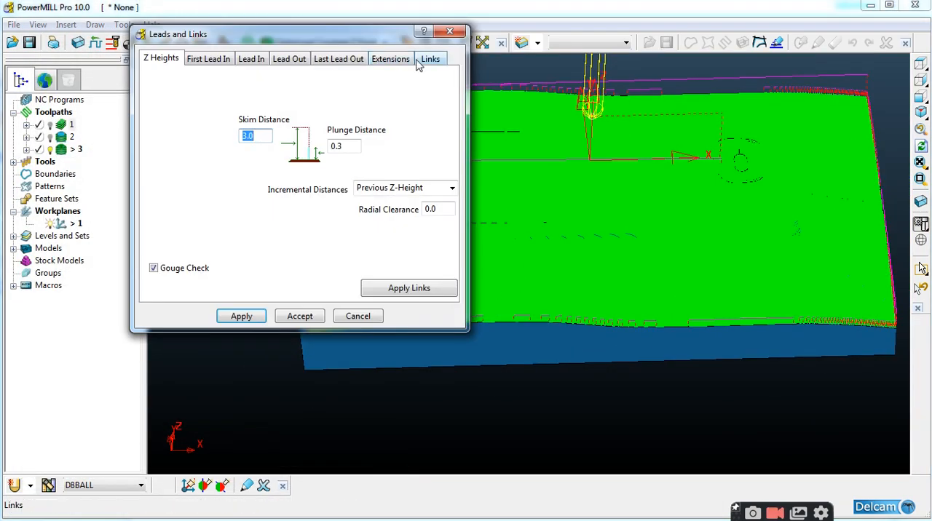
click(429, 58)
click(415, 81)
click(387, 153)
click(412, 121)
click(389, 159)
Set the lead-in's first choice to Extended Move with a distance of 0.5 and copy it to the lead-out
click(391, 59)
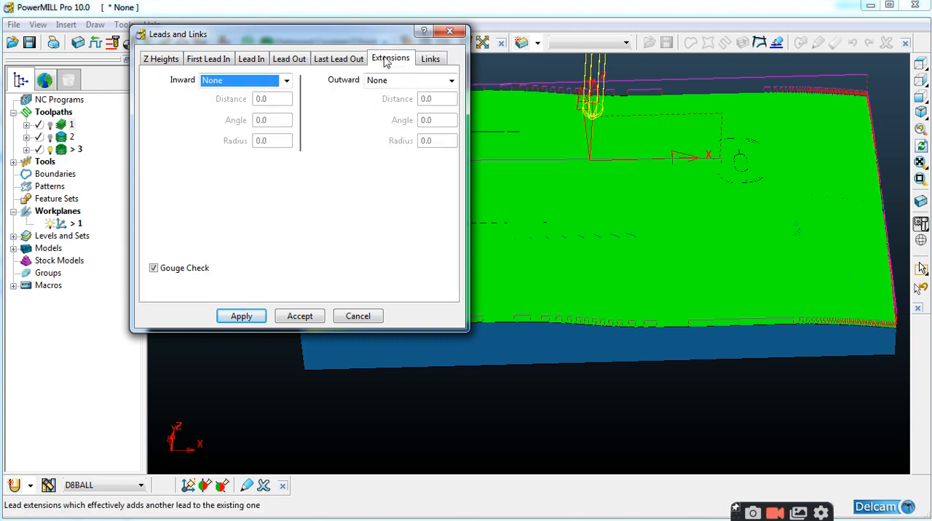
click(289, 58)
click(250, 58)
click(287, 80)
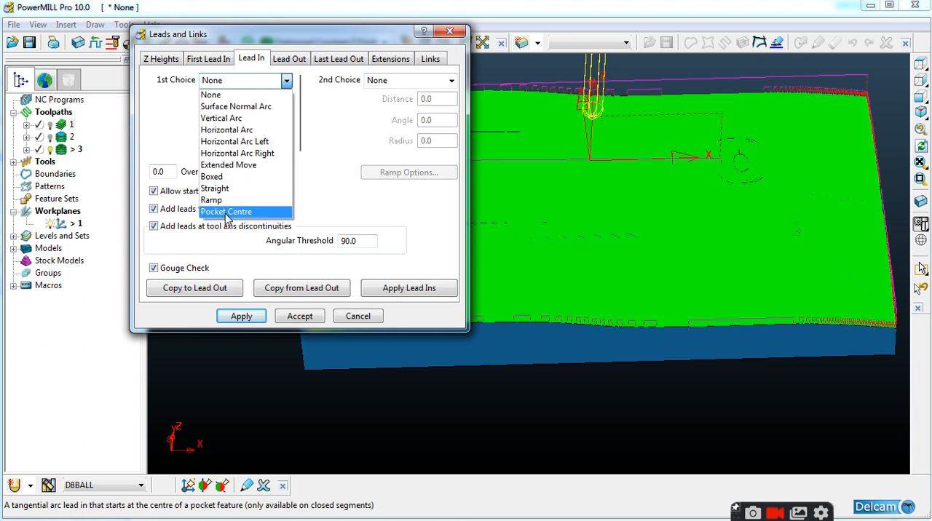
click(253, 167)
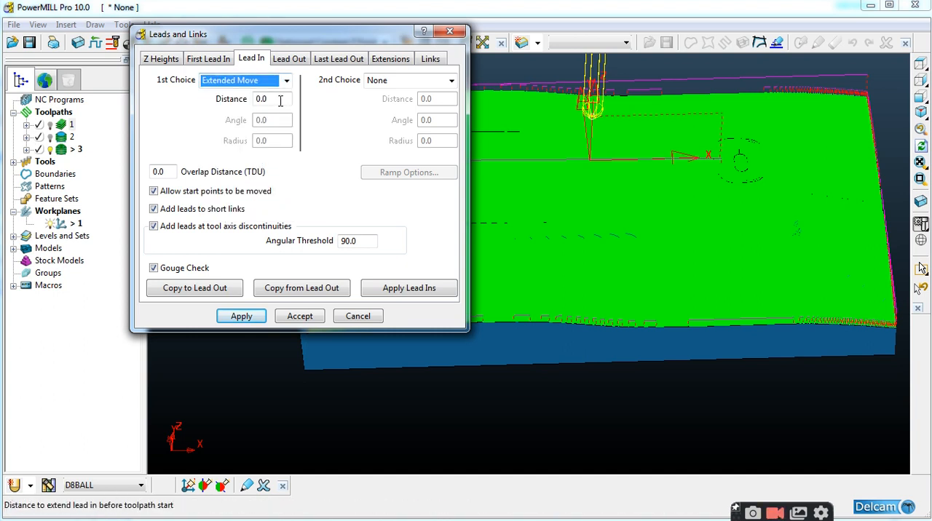
drag(280, 100, 128, 107)
text(5)
key(Return)
text(.)
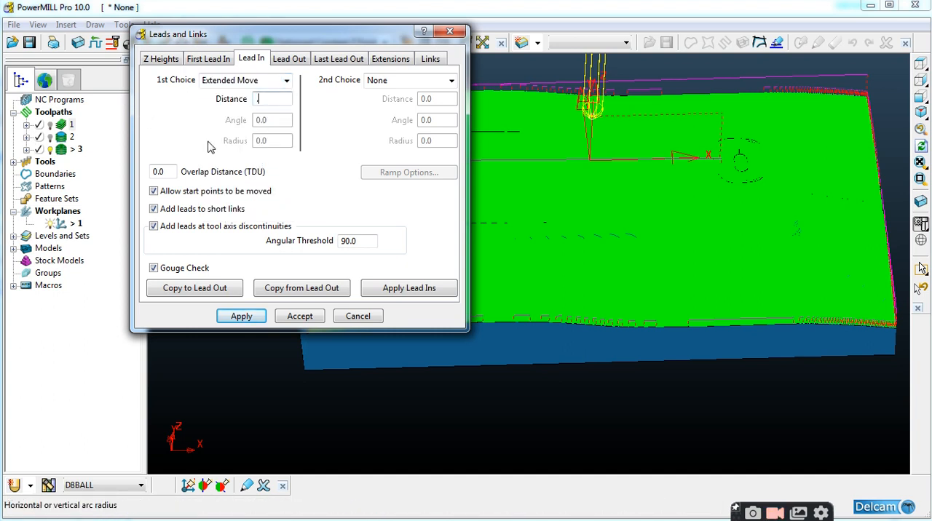
text(5)
click(231, 290)
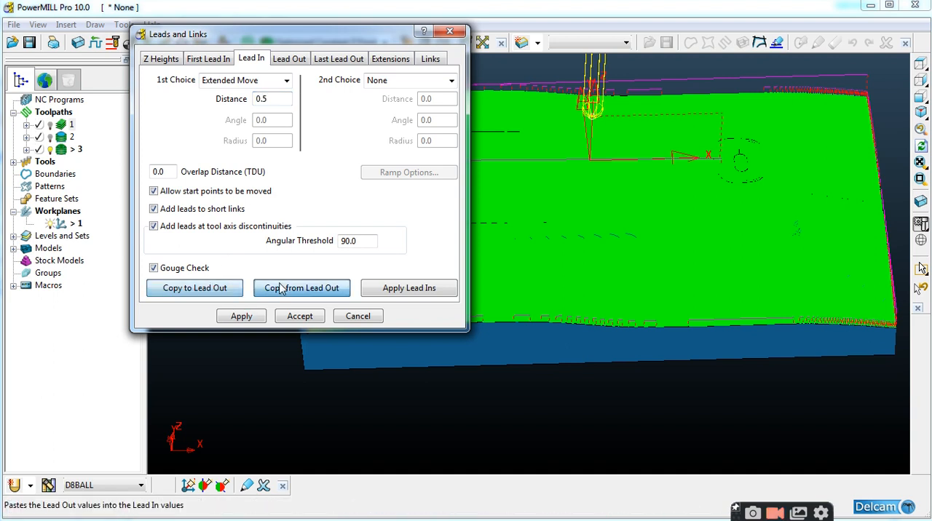
Apply and accept the leads and links for the finishing toolpath, and check its moves along the block edges
click(161, 58)
click(241, 316)
click(300, 316)
middle_drag(536, 372, 359, 270)
scroll(337, 136, up, 6)
scroll(310, 146, down, 6)
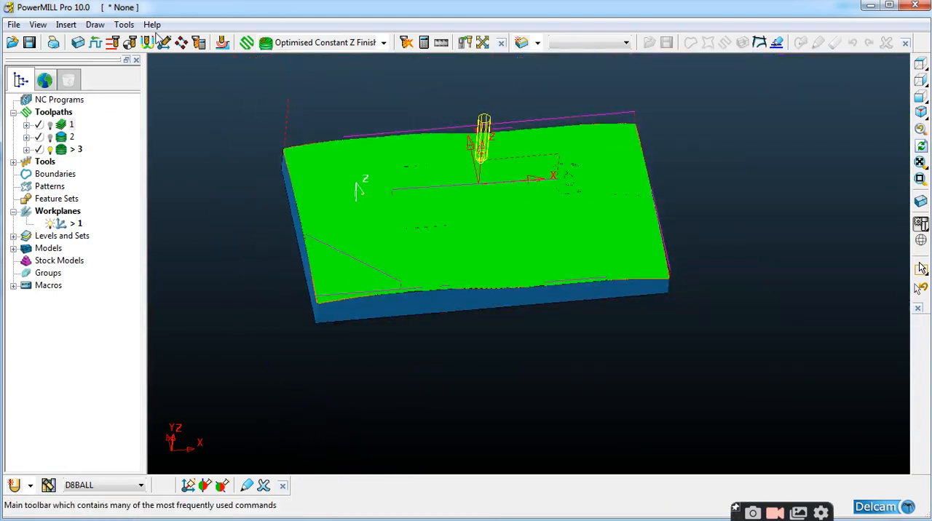
Set the active finishing toolpath's absolute rapid heights to Safe Z 25 and Start Z 0.3, then apply and accept them
click(113, 42)
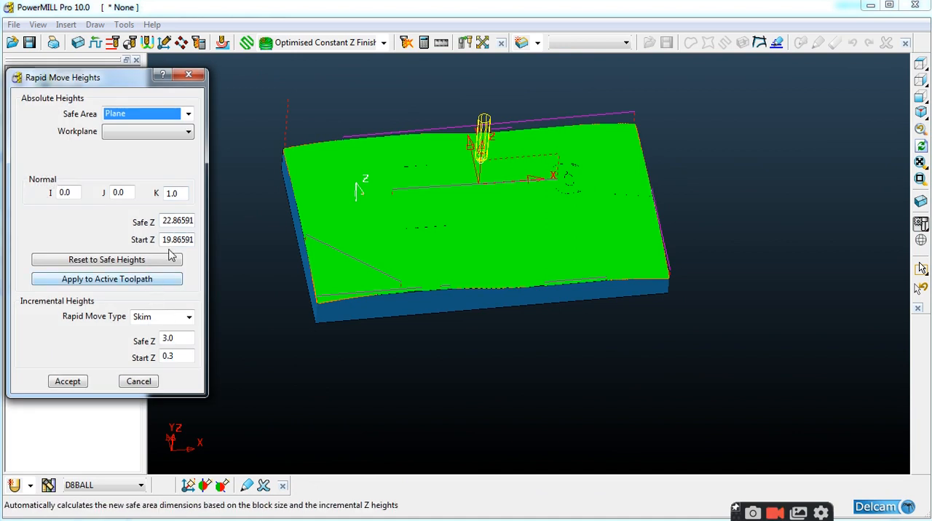
click(177, 221)
double_click(177, 221)
text(25)
key(Return)
double_click(185, 241)
text(0.3)
key(Return)
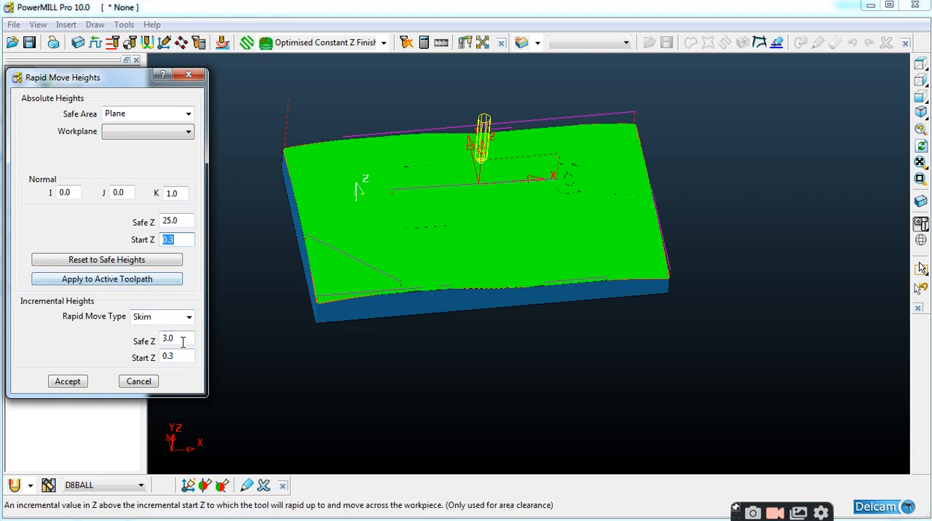
click(173, 280)
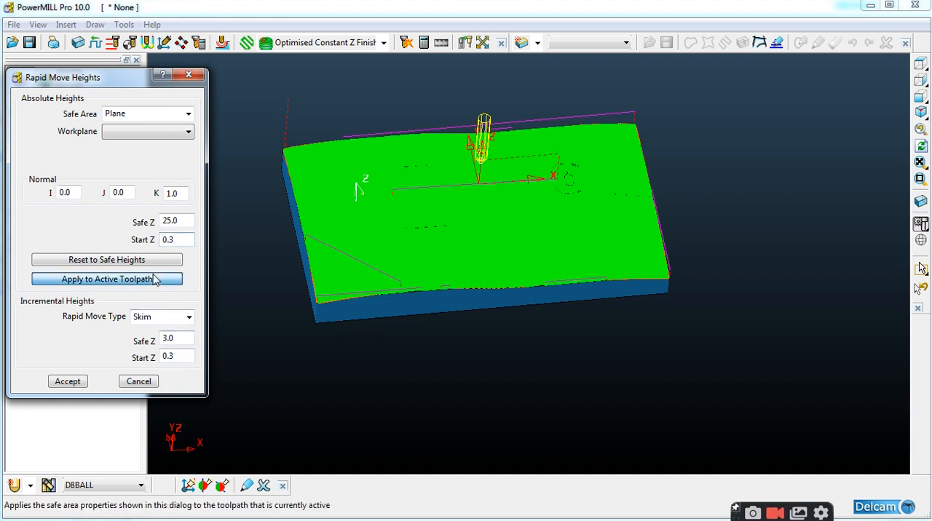
click(85, 381)
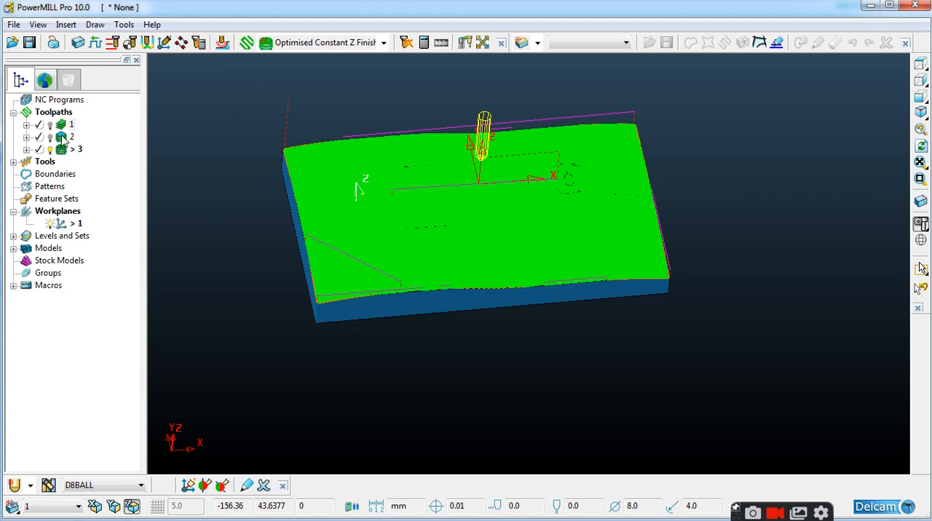
Activate toolpath 2 and set its short links to Straight and its default links to Skim
double_click(64, 140)
click(147, 42)
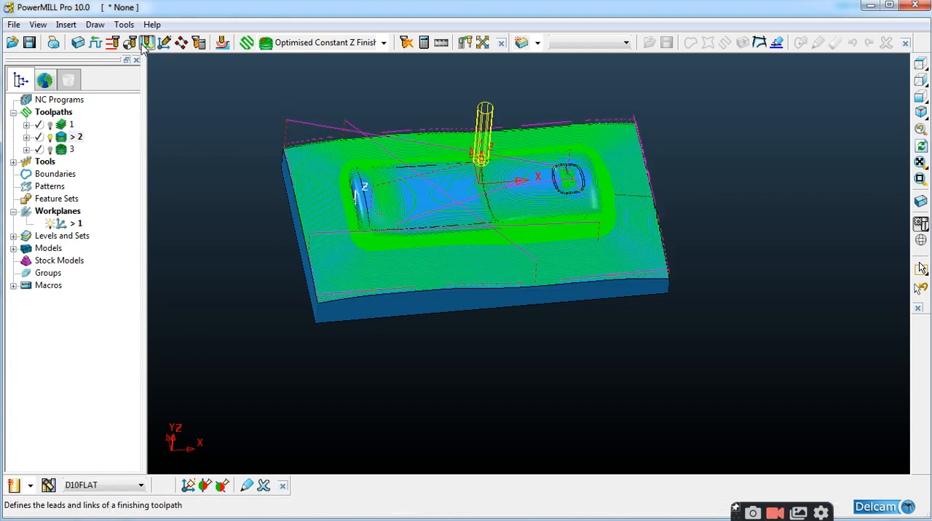
click(430, 57)
click(450, 81)
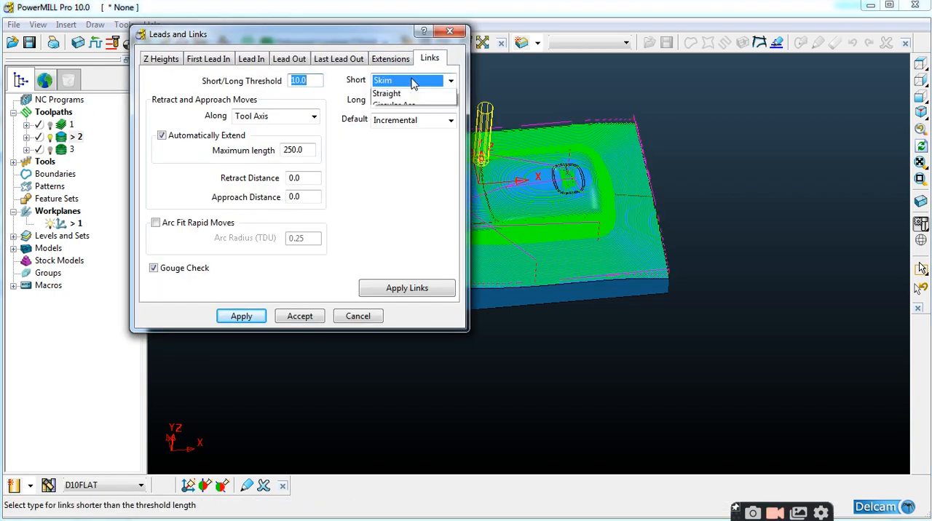
click(387, 153)
click(397, 121)
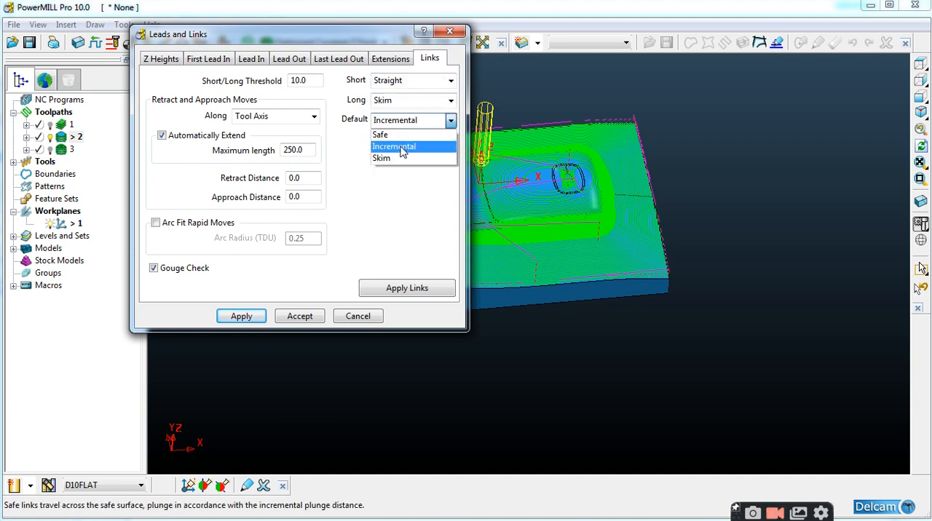
click(386, 156)
Review the lead-in, lead-out and Z height settings of toolpath 2, then apply and accept its leads and links
click(339, 58)
click(289, 59)
click(251, 58)
click(161, 59)
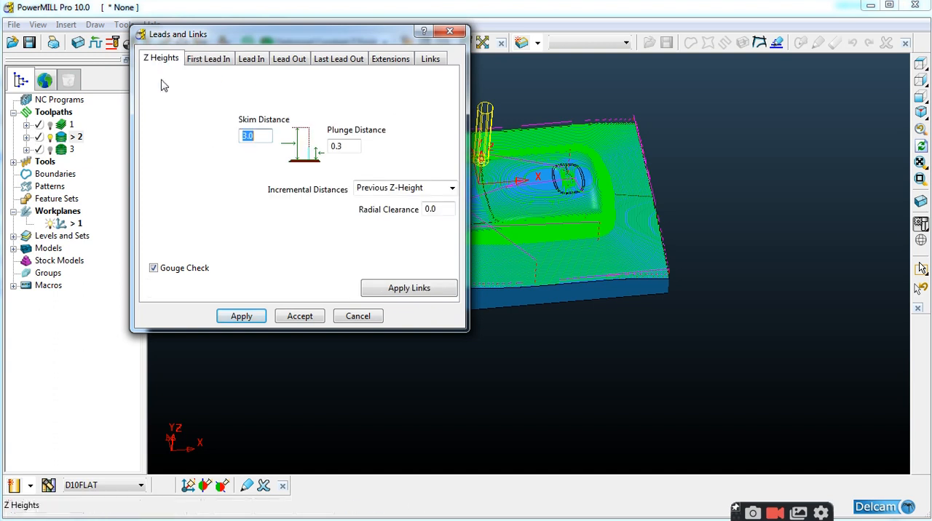
click(236, 318)
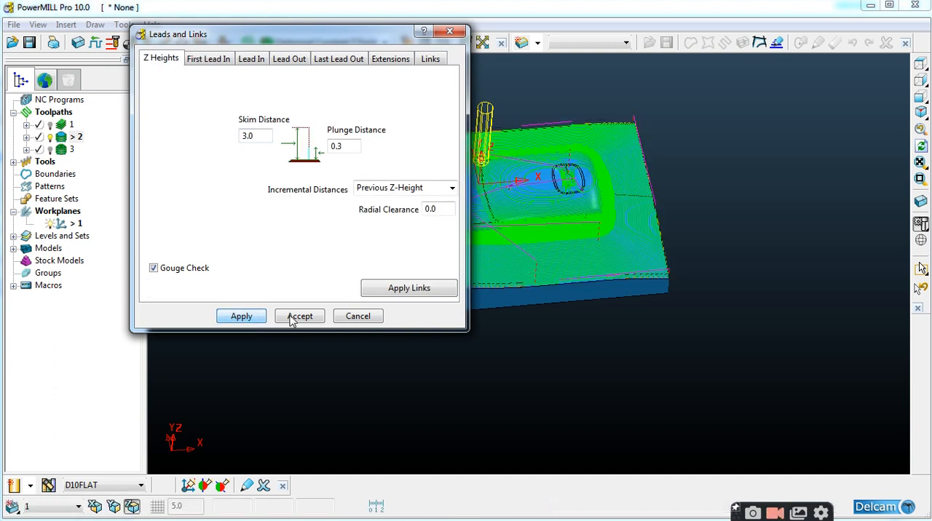
click(293, 316)
Apply absolute rapid heights of Safe Z 25 and Start Z 0.3 to toolpath 2 and accept them
click(112, 42)
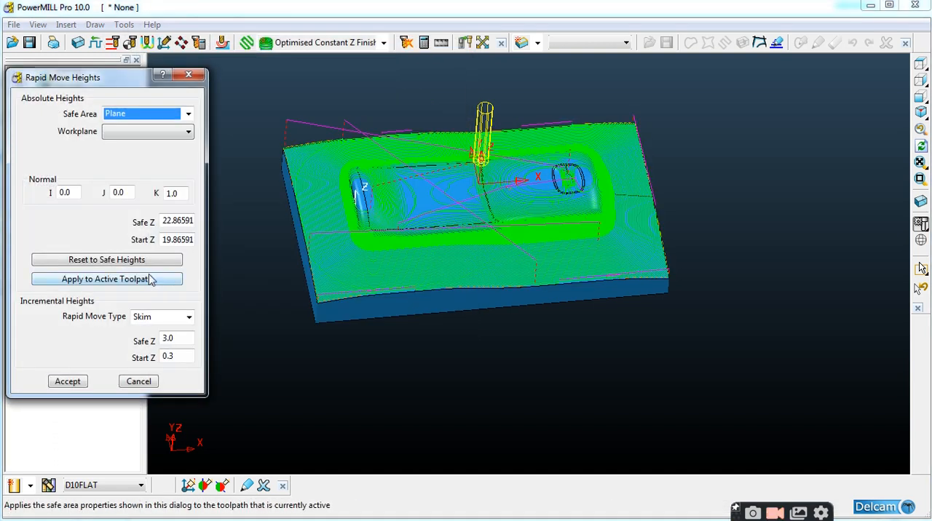
double_click(178, 220)
text(25)
key(Return)
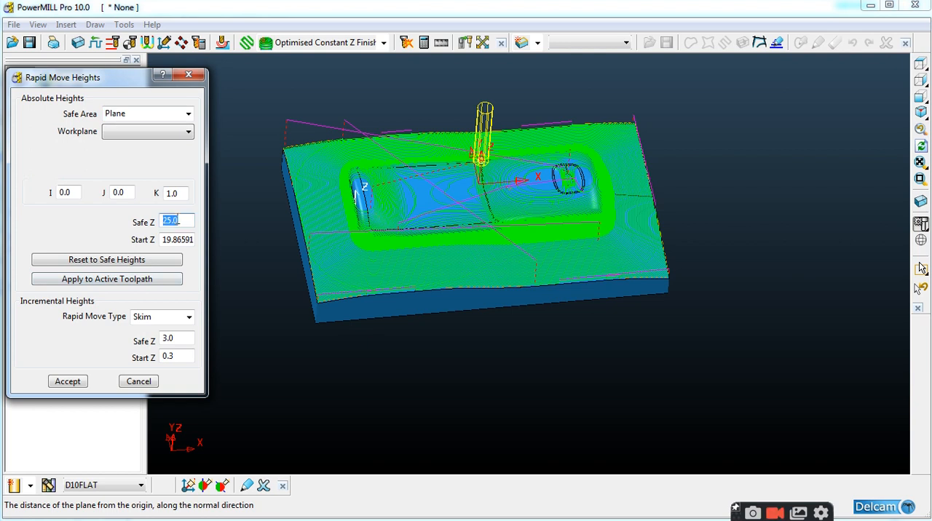
double_click(178, 240)
text(0.3)
key(Return)
click(151, 281)
click(73, 382)
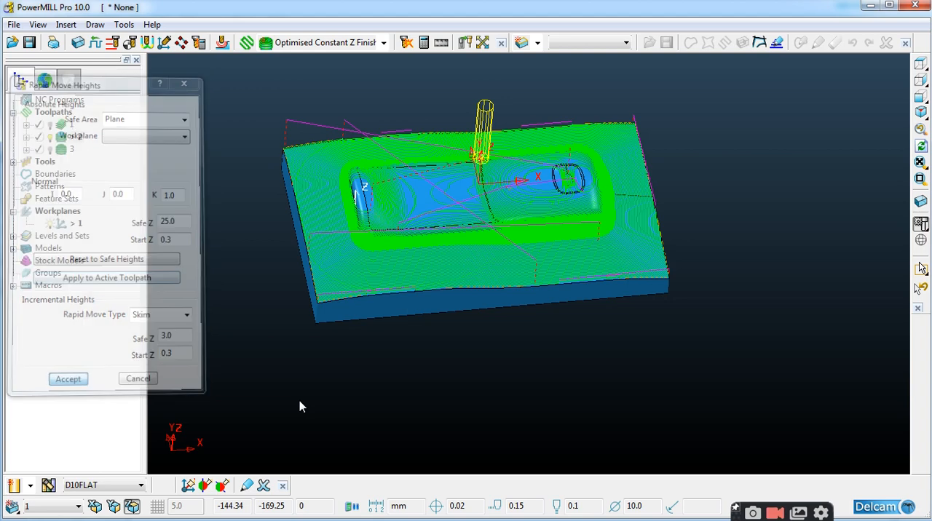
Activate roughing toolpath 1 and set its default link type to Skim
double_click(61, 125)
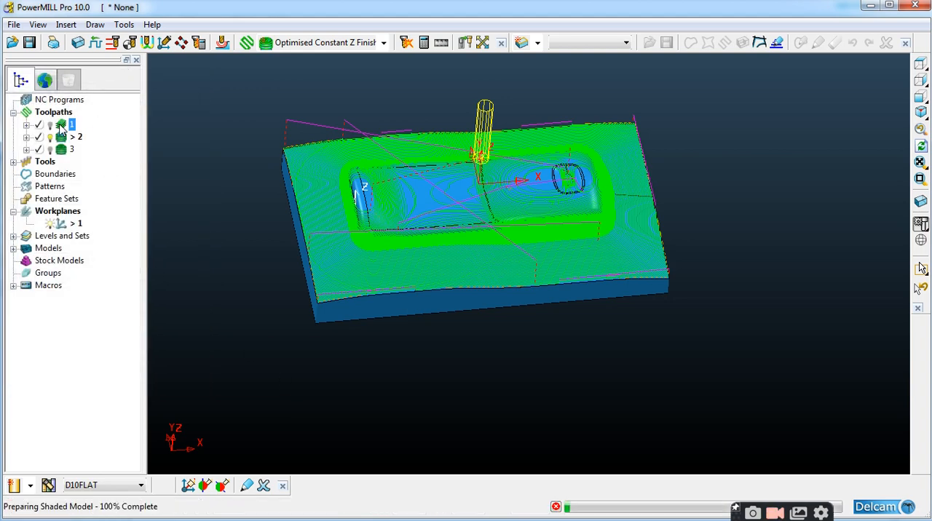
click(147, 42)
click(430, 59)
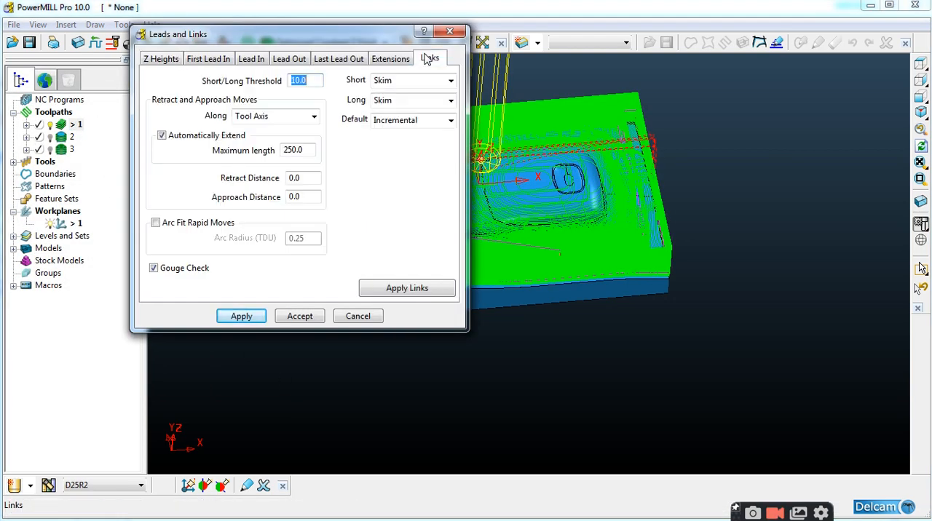
click(401, 121)
click(390, 159)
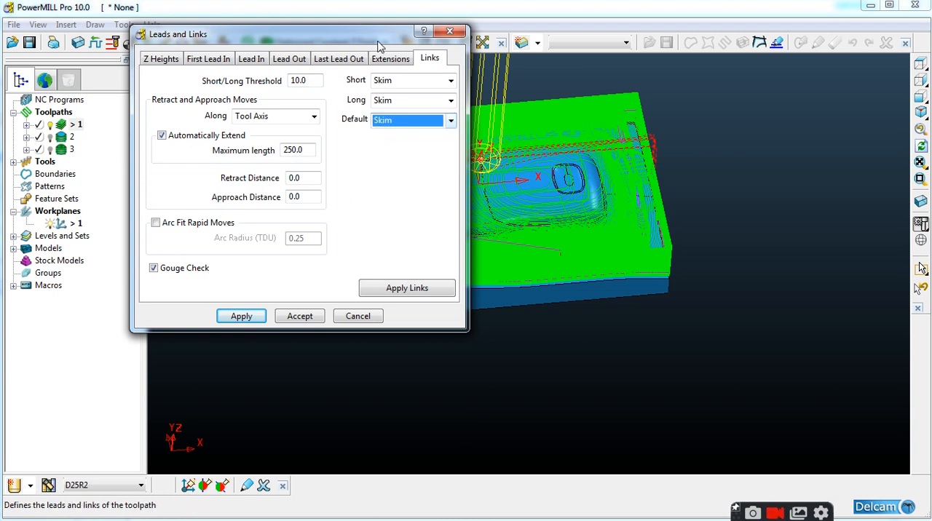
Review the lead and Z height settings of toolpath 1, then apply and accept its leads and links
drag(327, 33, 297, 41)
click(309, 66)
click(259, 65)
click(184, 66)
click(130, 65)
click(211, 322)
click(251, 324)
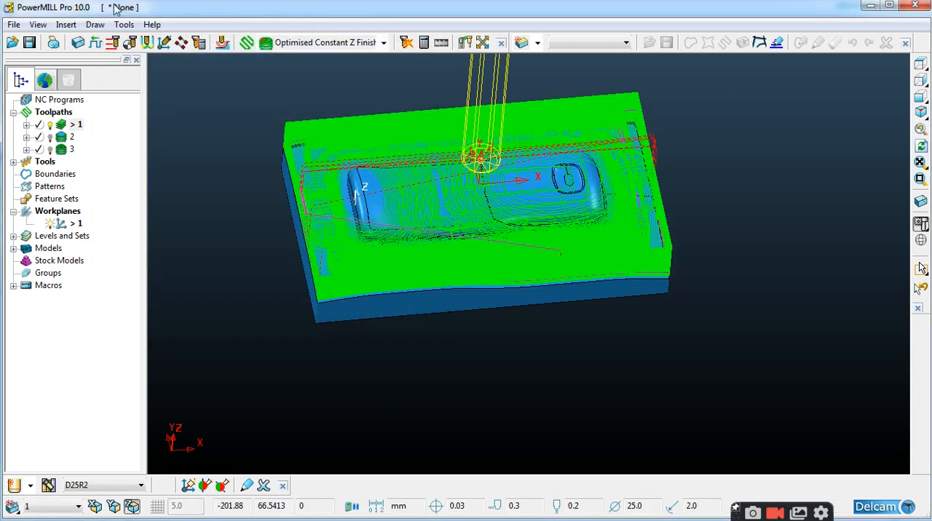
Apply absolute rapid heights of Safe Z 25.0 and Start Z 0.3 to roughing toolpath 1 and accept them
click(112, 42)
double_click(174, 220)
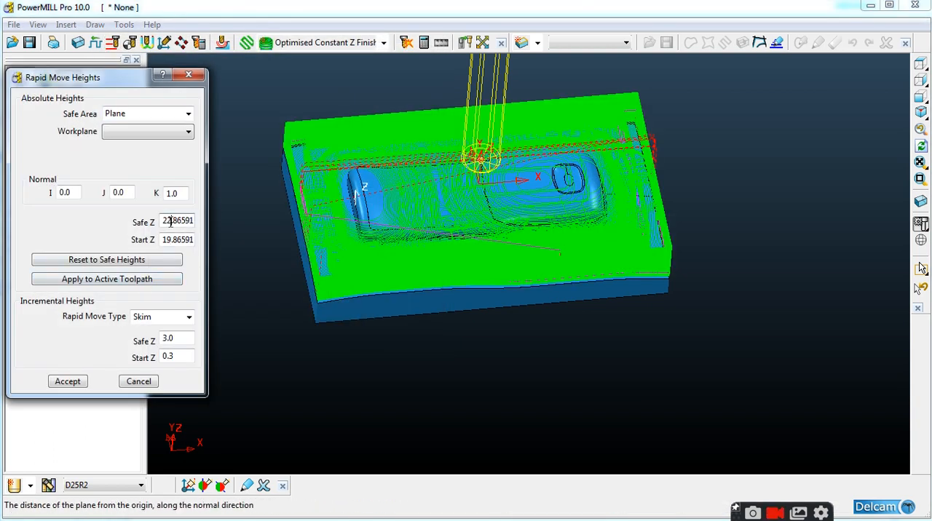
text(25.0)
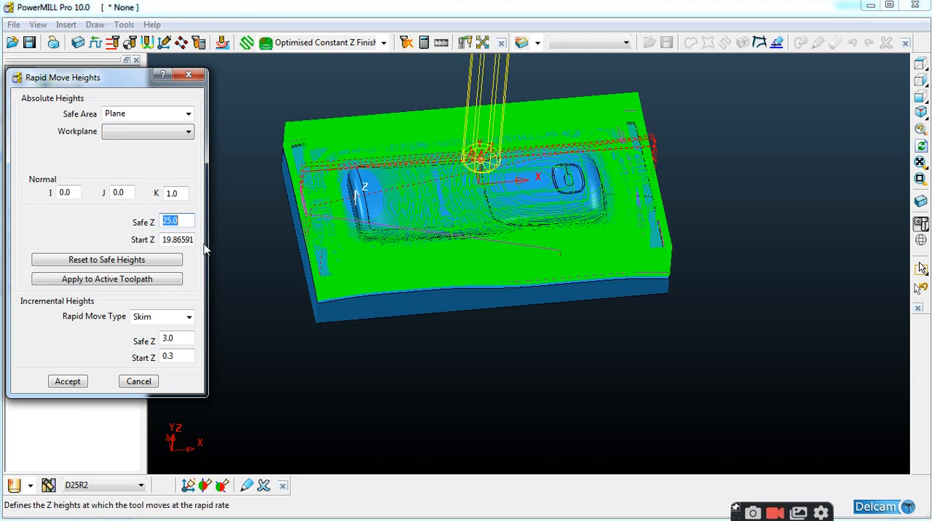
double_click(177, 239)
text(0.3)
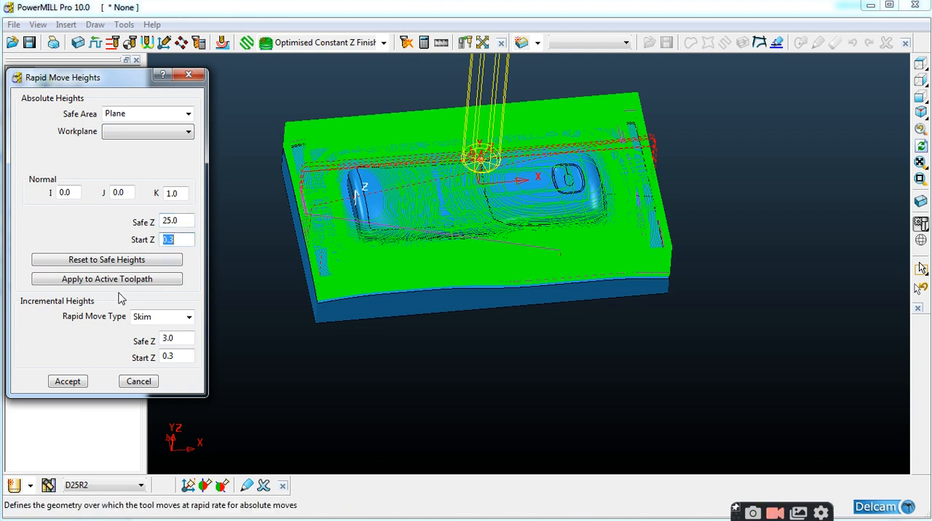
click(133, 280)
click(68, 381)
Rename toolpaths 1, 2 and 3 as T1, T2 and T3
middle_drag(503, 370, 458, 241)
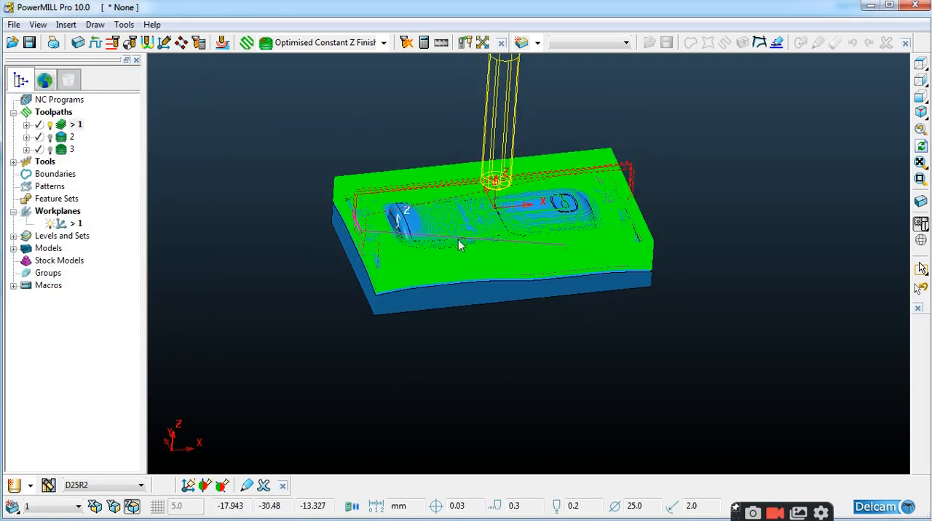
right_click(76, 128)
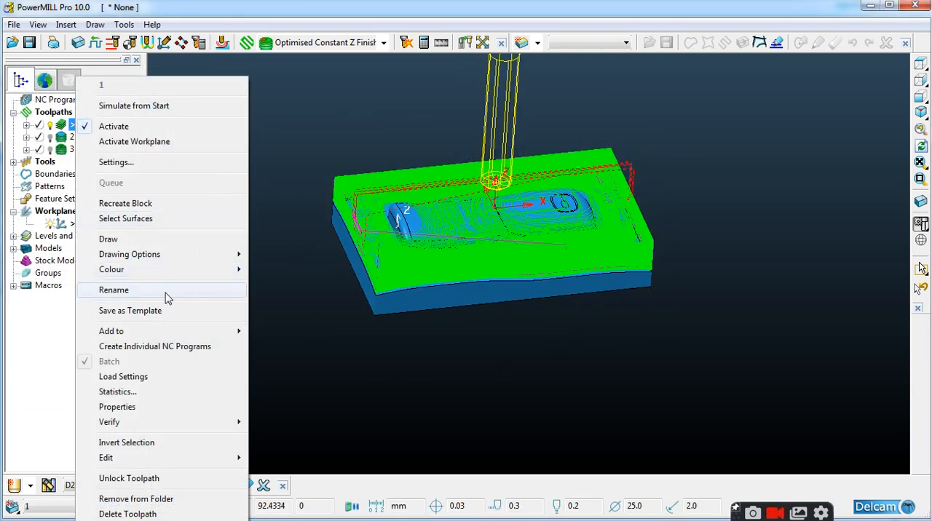
click(219, 290)
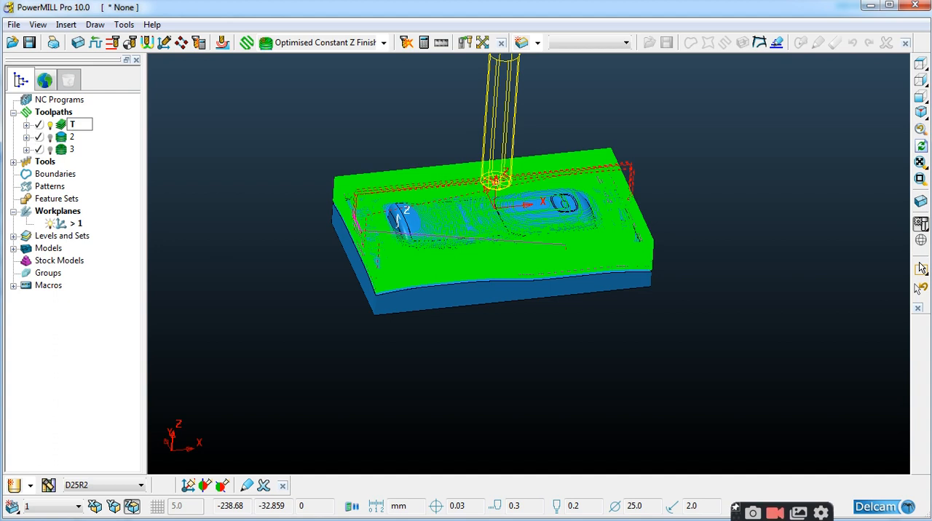
text(T1)
key(Return)
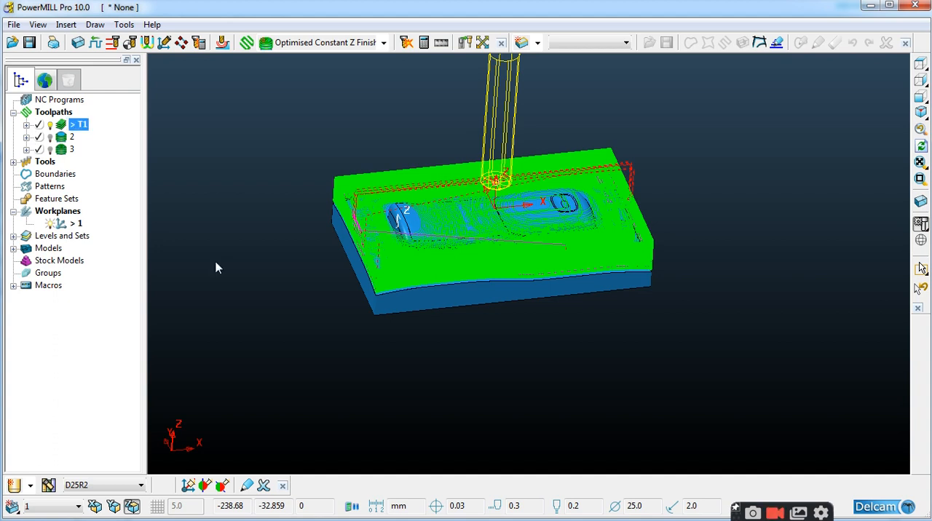
right_click(72, 137)
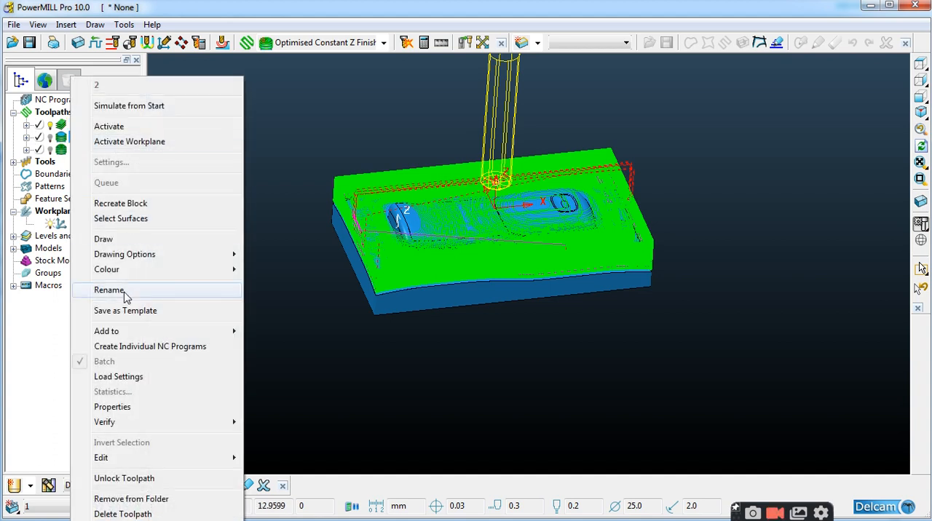
click(126, 290)
key(Return)
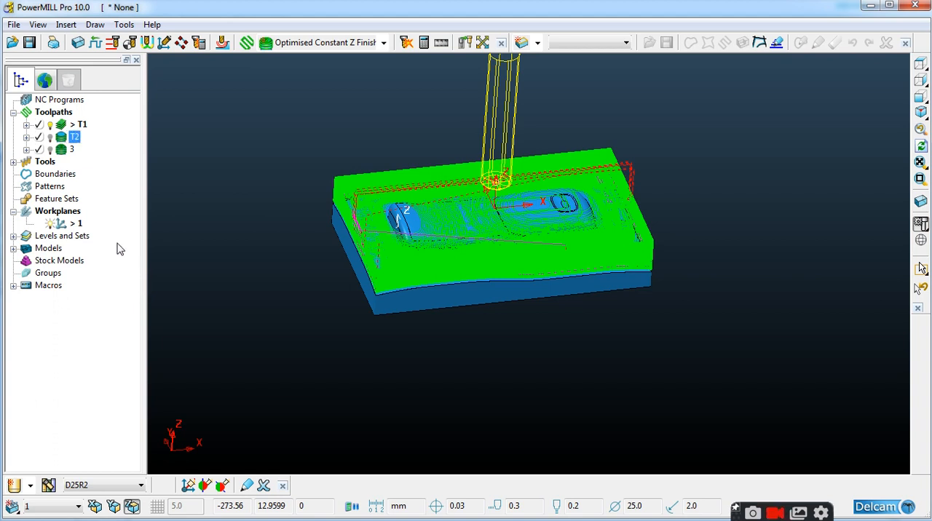
right_click(70, 153)
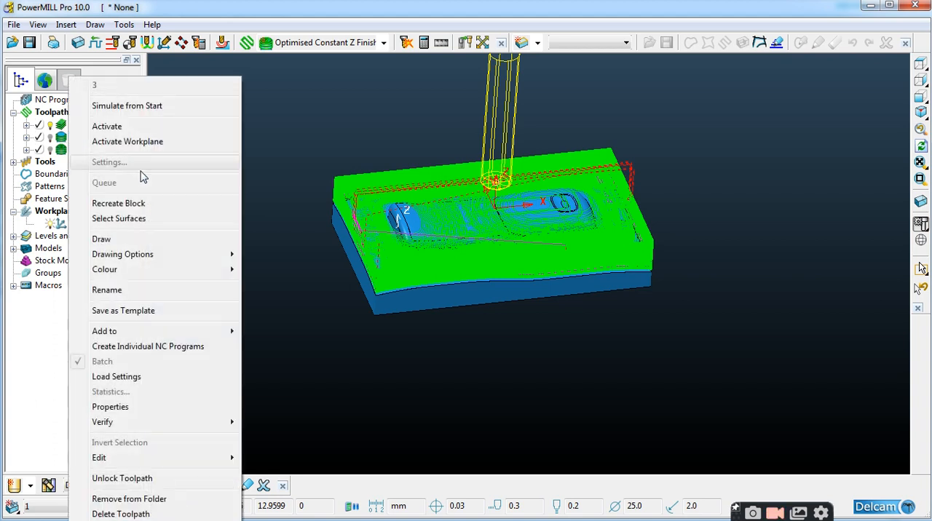
click(125, 289)
text(T3)
key(Return)
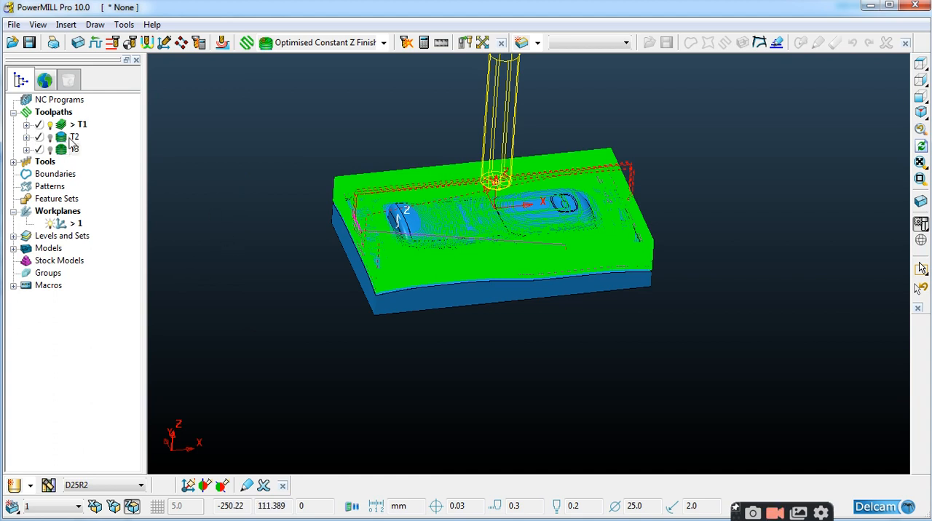
Load toolpath T1 for simulation from its start and display the ViewMill toolbar
right_click(64, 128)
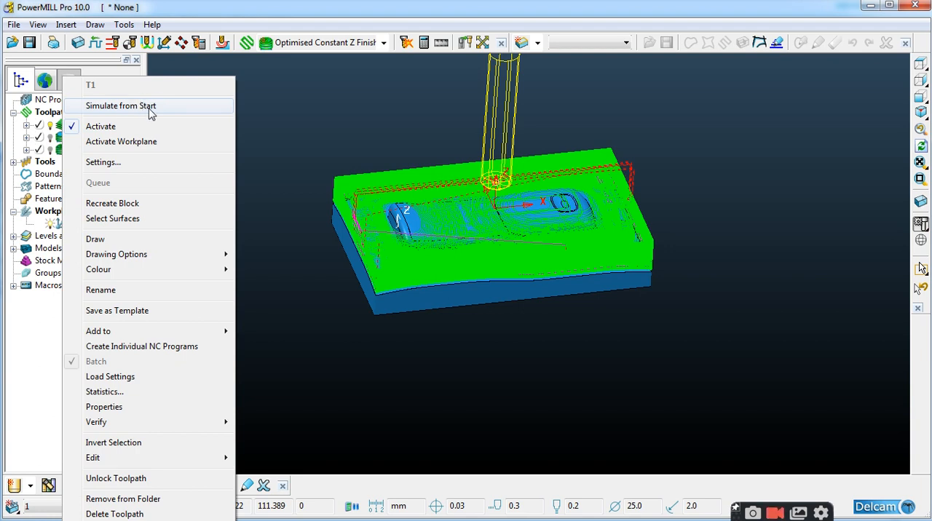
click(151, 110)
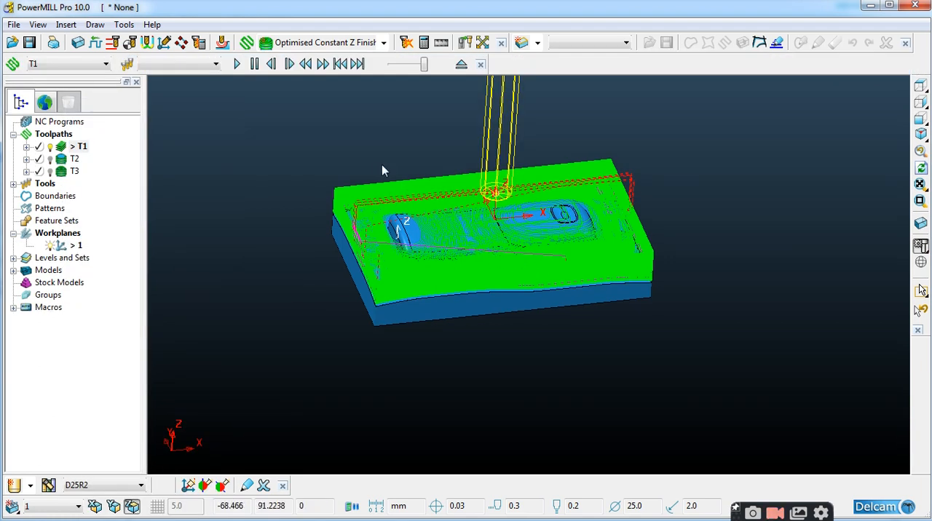
right_click(696, 63)
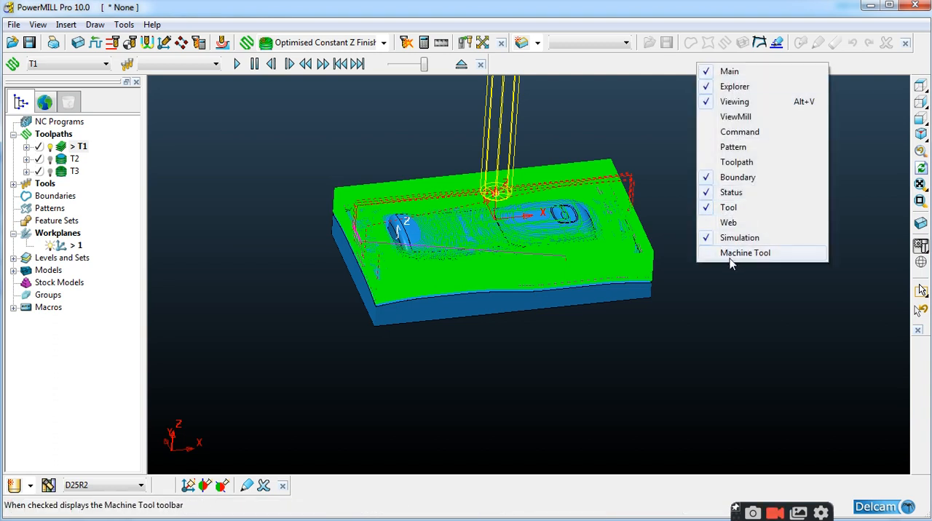
click(657, 151)
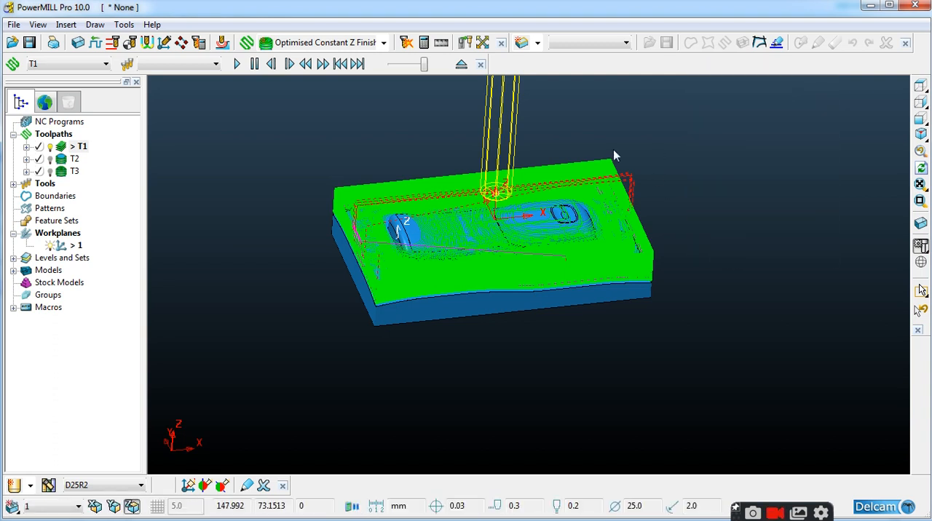
right_click(560, 66)
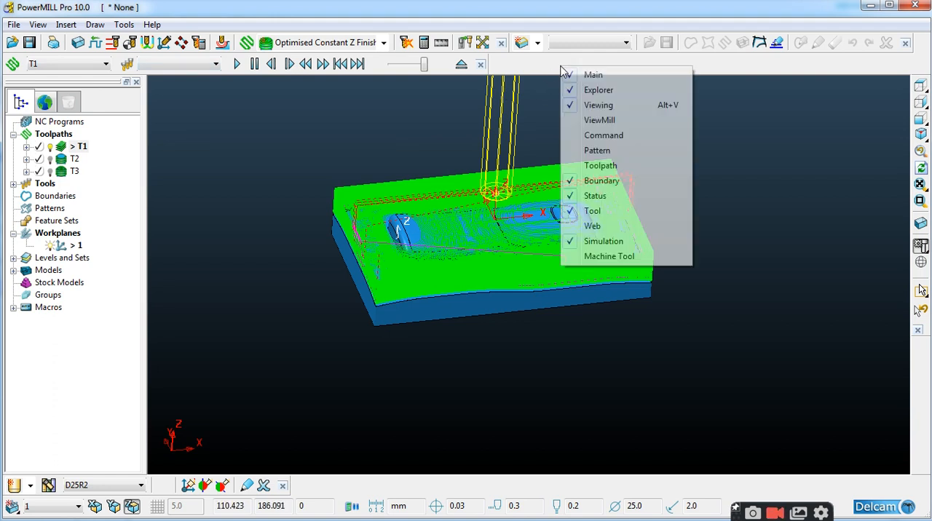
click(598, 120)
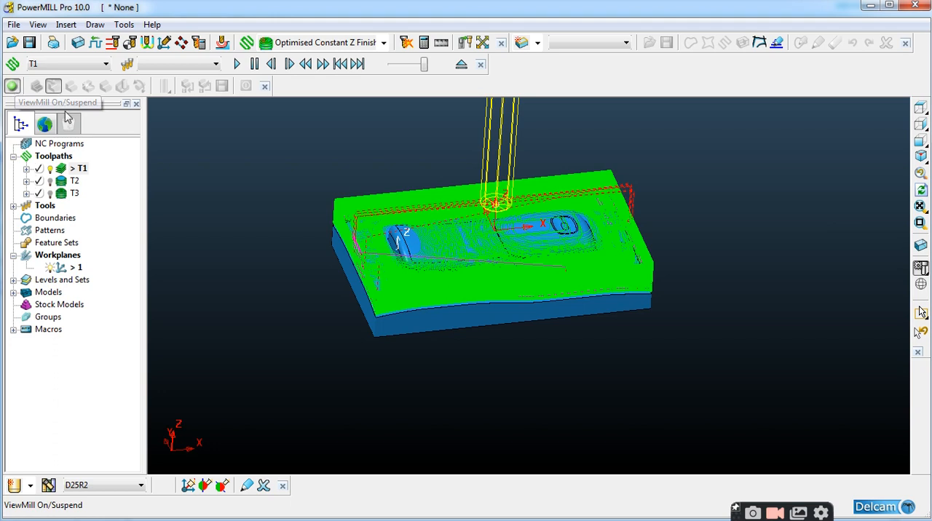
Load toolpath T1 from its start and play its ViewMill simulation in the high-resolution rendered image
right_click(64, 170)
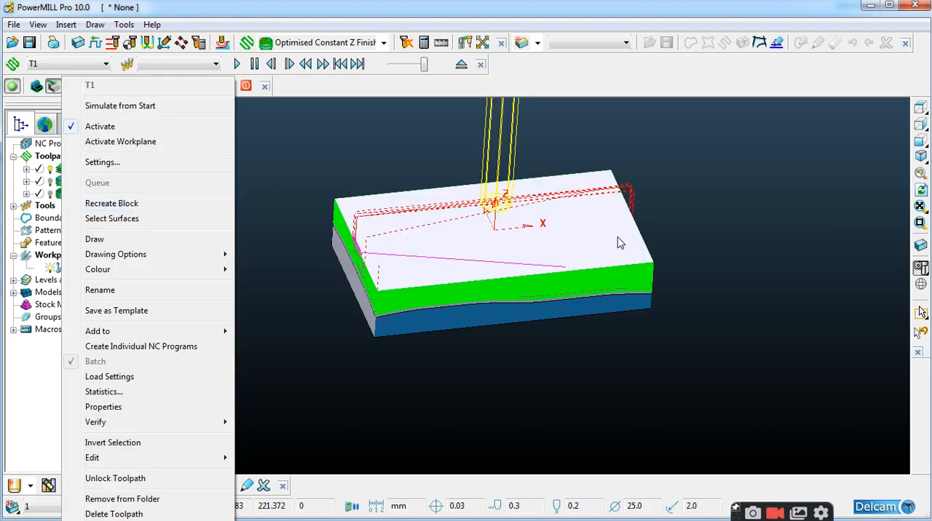
click(120, 106)
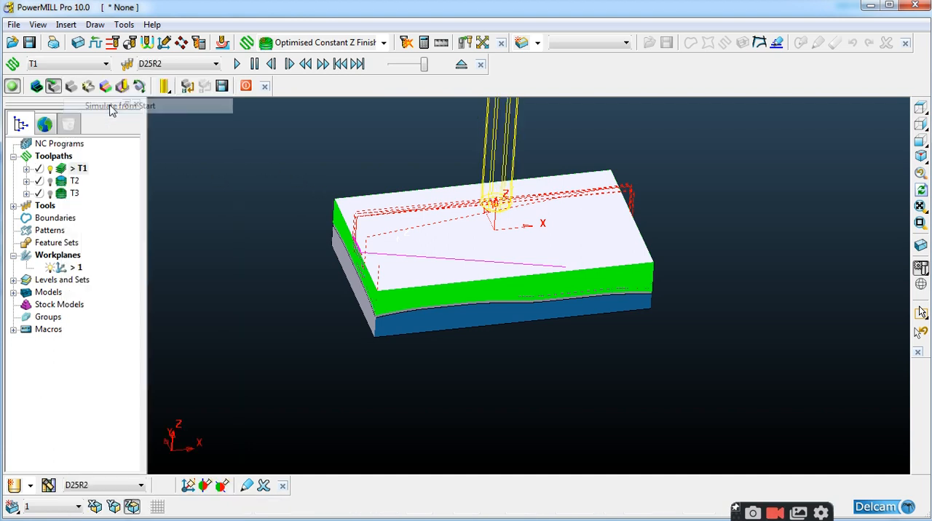
middle_drag(526, 259, 495, 269)
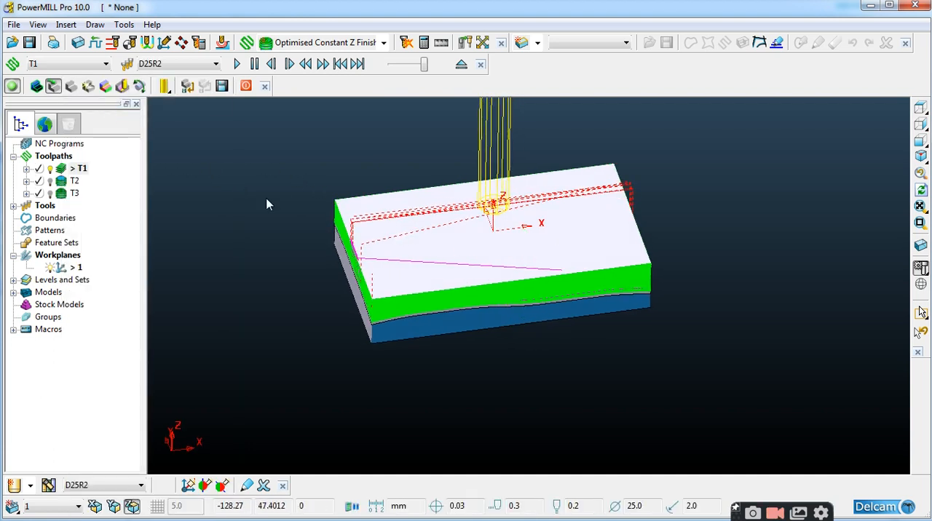
click(88, 86)
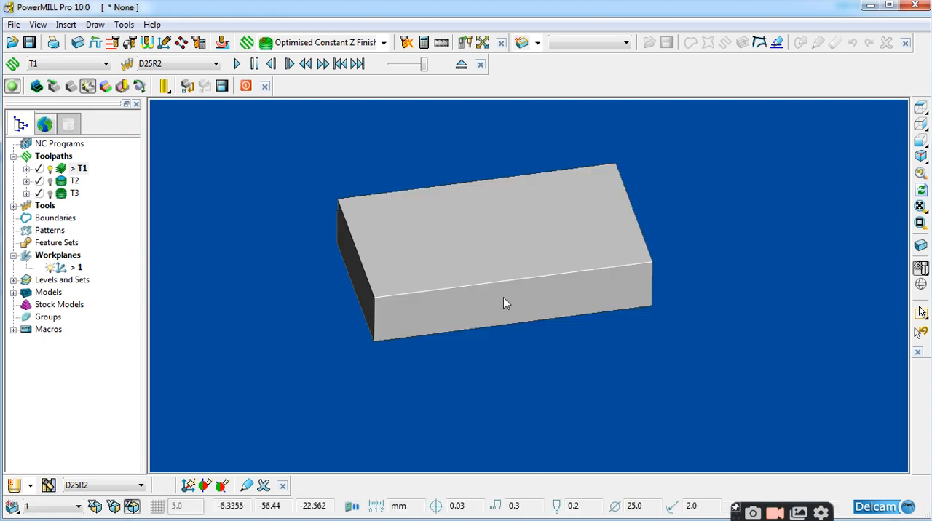
scroll(506, 305, down, 3)
scroll(483, 252, up, 2)
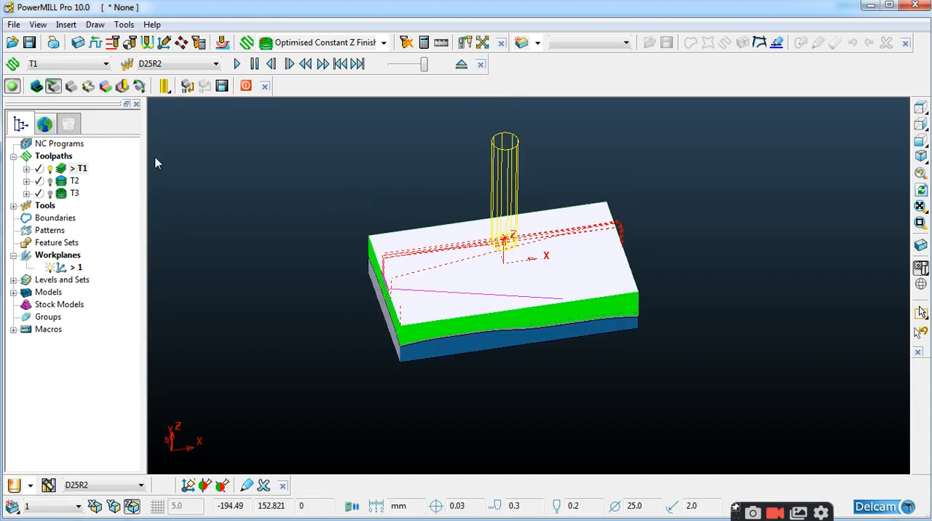
click(88, 86)
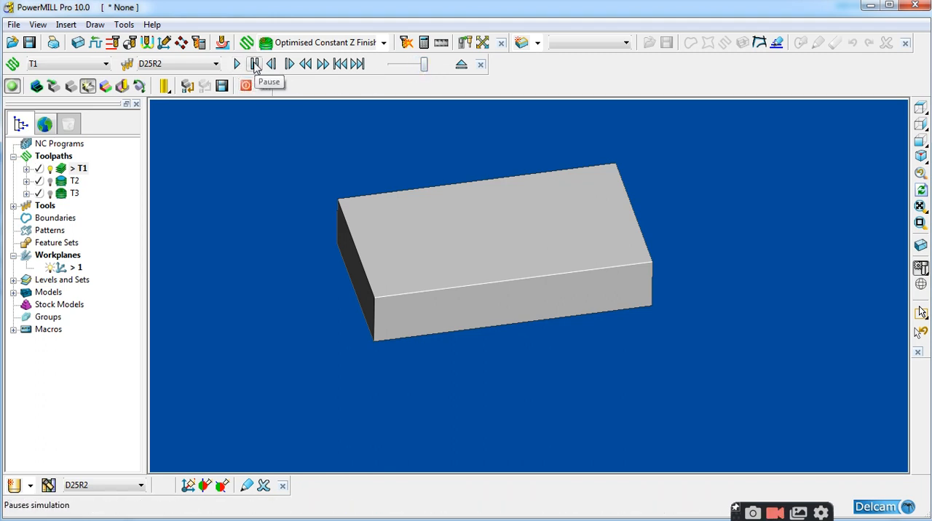
click(237, 64)
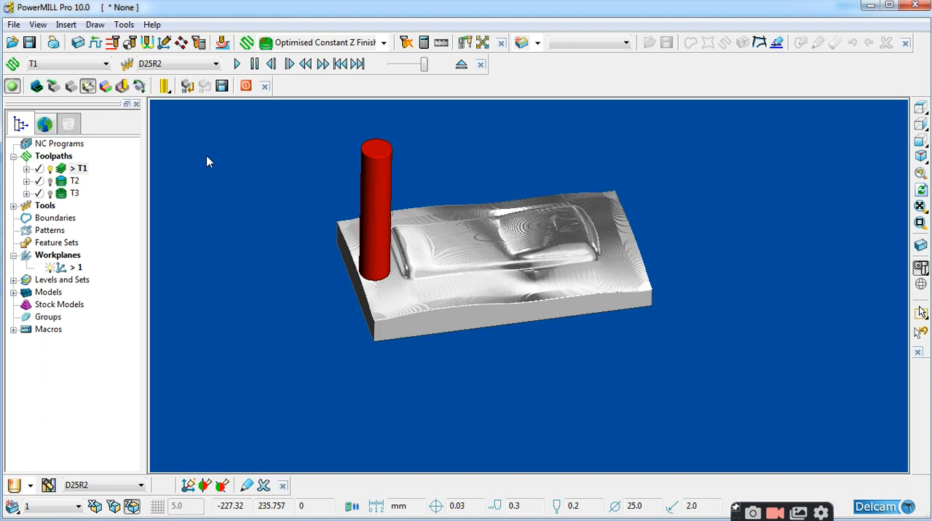
Load toolpath T2 from its start and play its simulation on the stock machined by T1
click(62, 185)
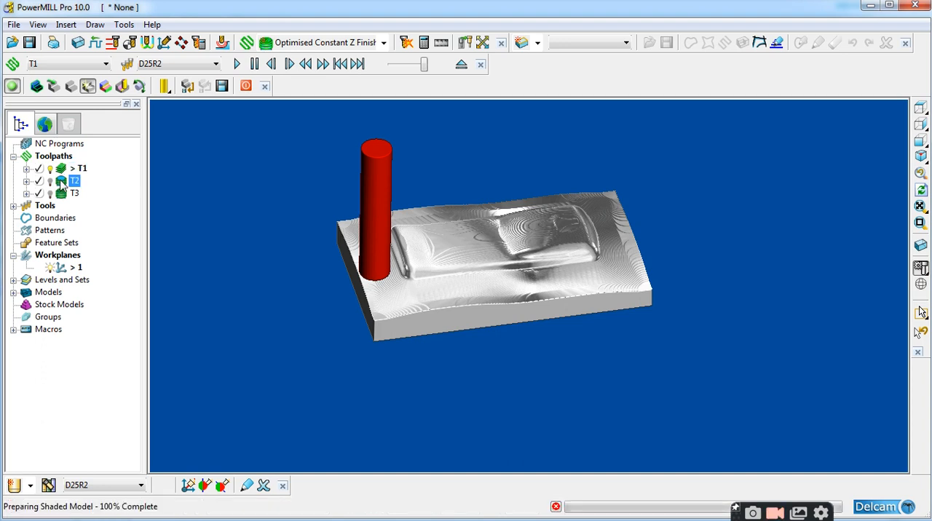
right_click(73, 185)
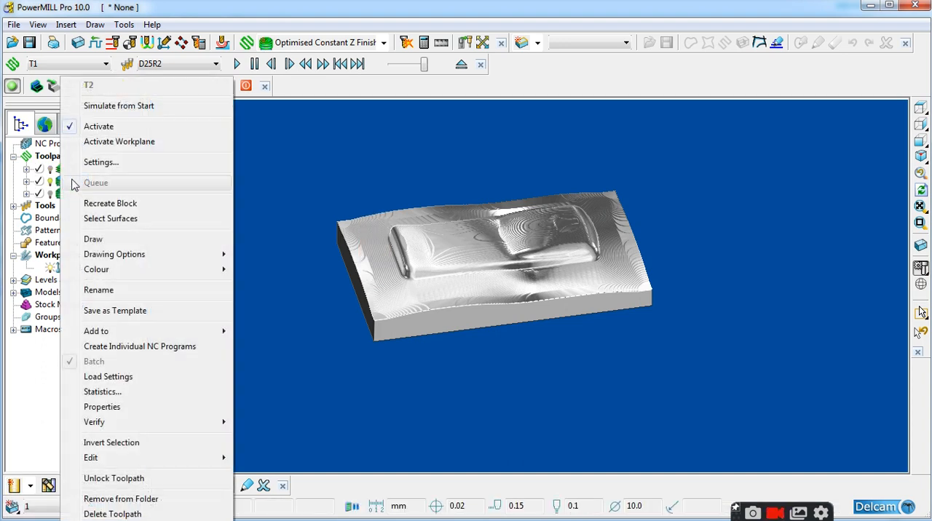
click(110, 163)
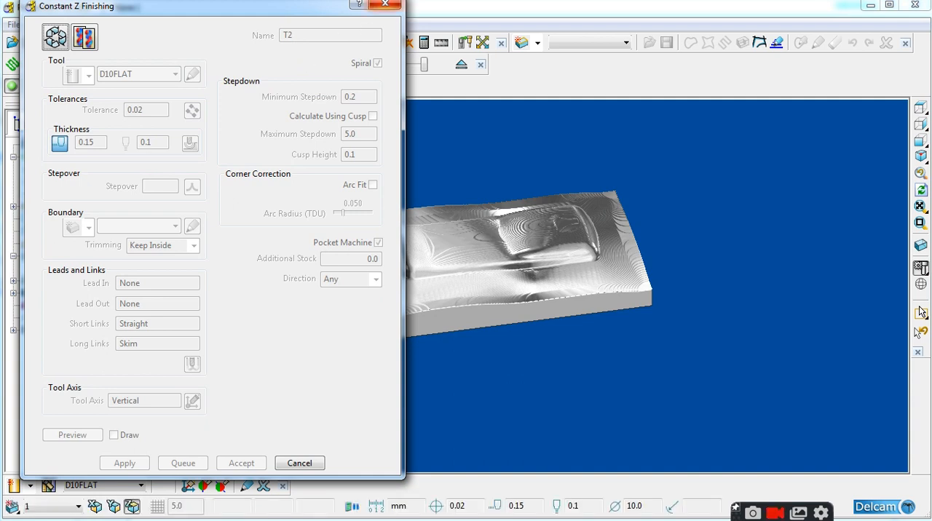
click(386, 5)
right_click(68, 183)
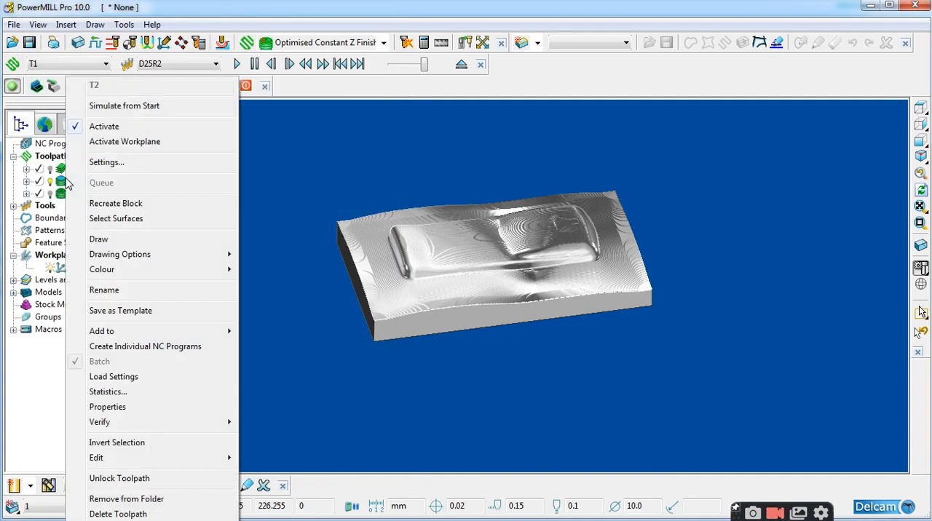
click(161, 107)
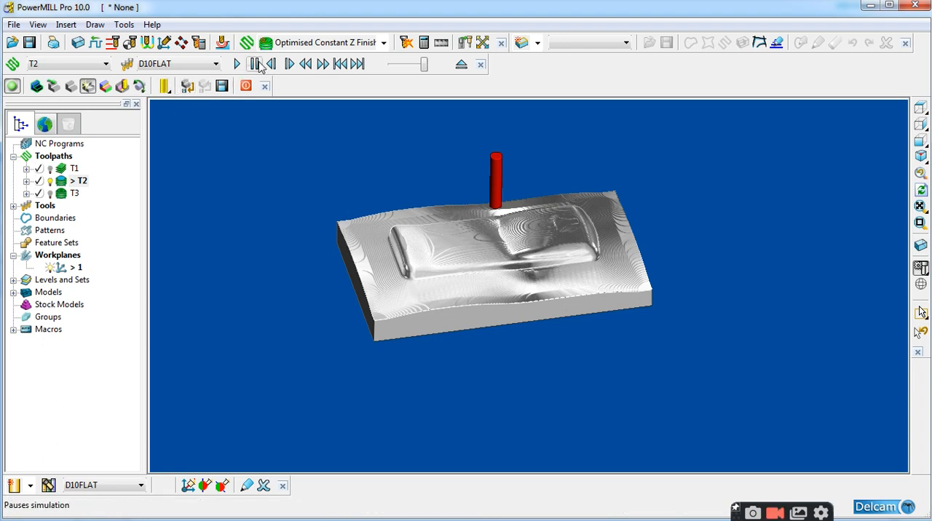
click(237, 64)
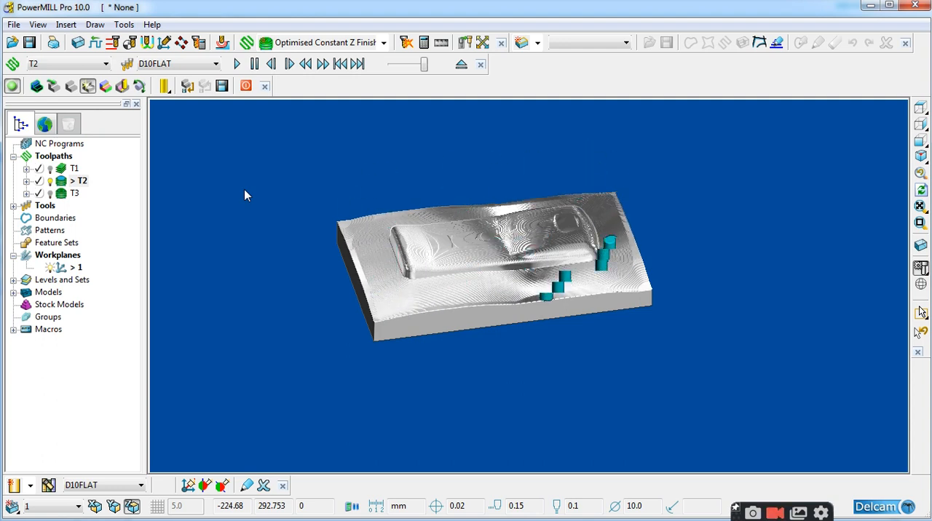
Load toolpath T3 from its start and play its simulation on the machined stock
right_click(63, 193)
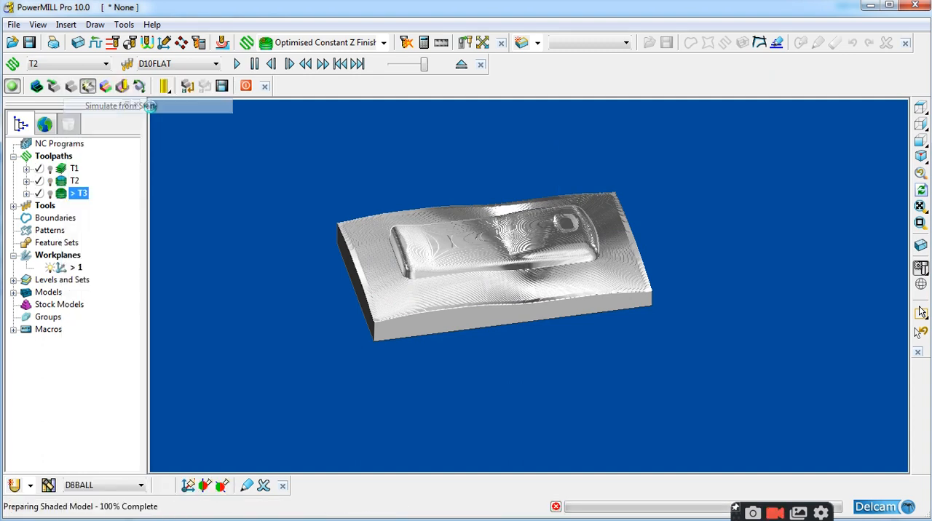
click(144, 107)
click(238, 64)
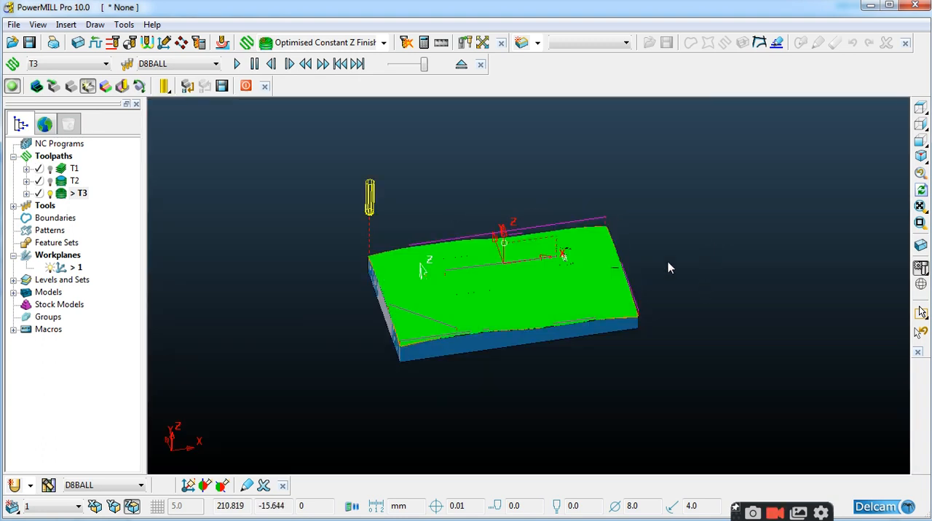
Examine the finished part after T3, comparing the high-resolution rendered image with the toolpath view
middle_drag(668, 262, 623, 281)
click(88, 87)
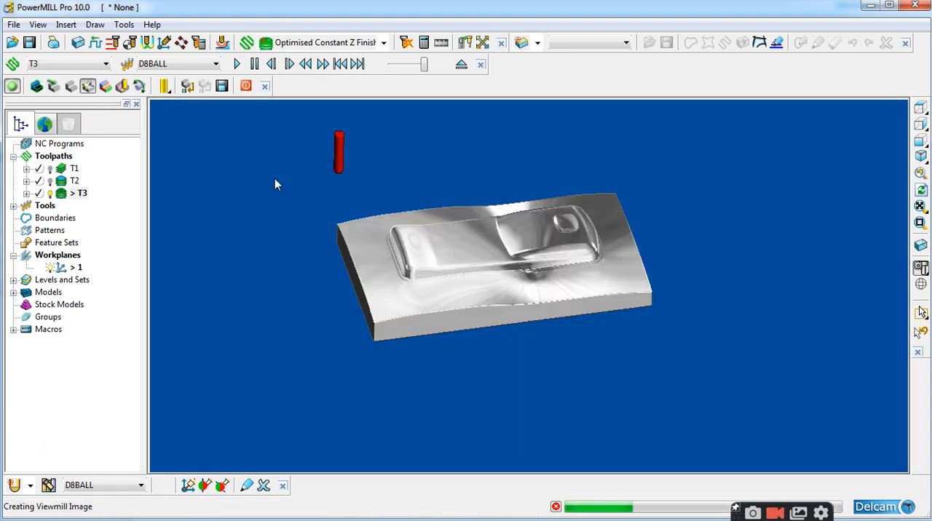
middle_drag(387, 217, 387, 235)
click(88, 87)
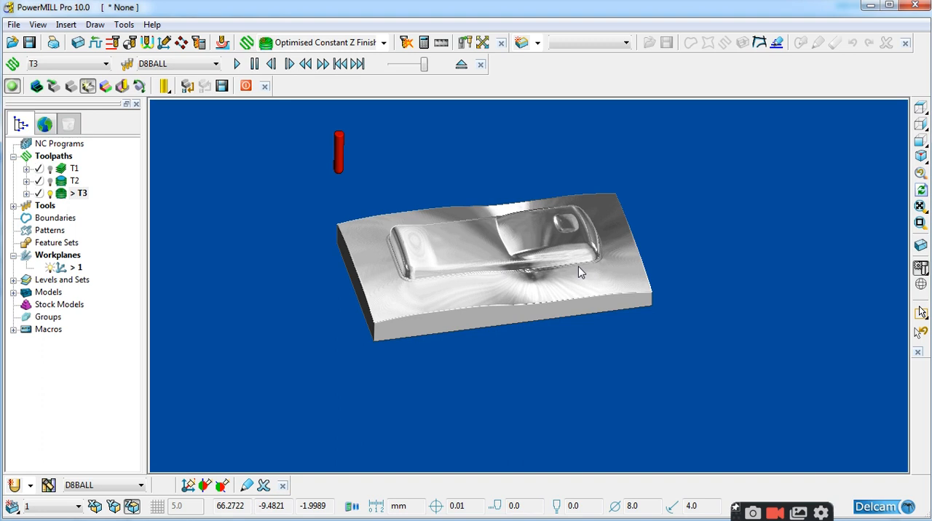
middle_drag(712, 232, 584, 250)
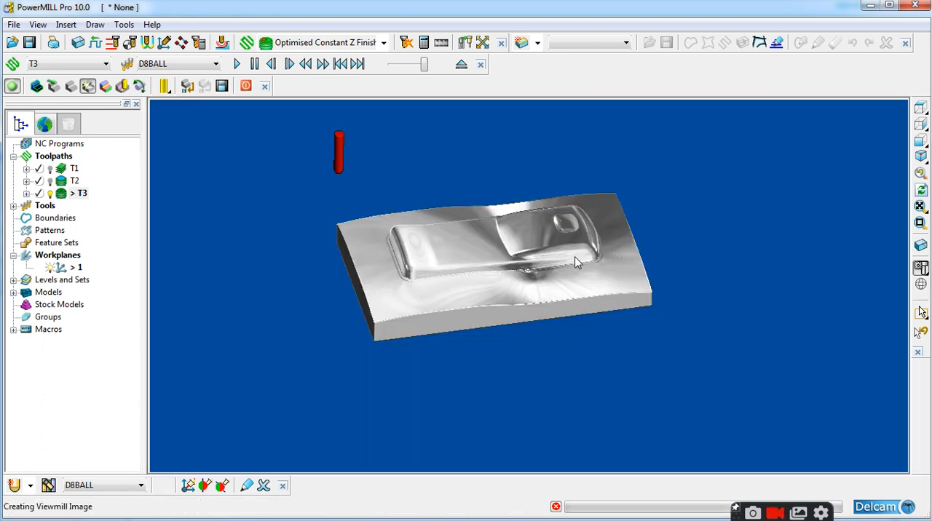
scroll(578, 256, up, 3)
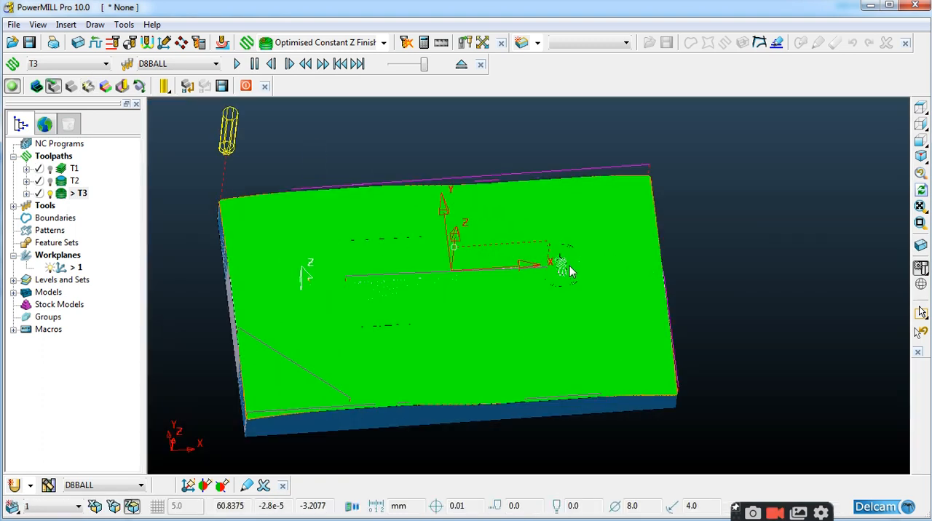
click(88, 87)
middle_drag(568, 250, 544, 263)
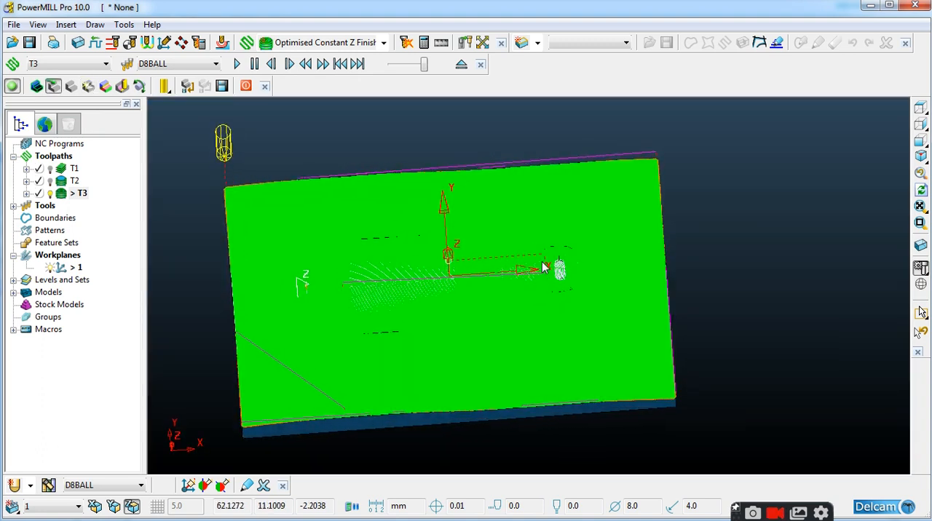
click(88, 87)
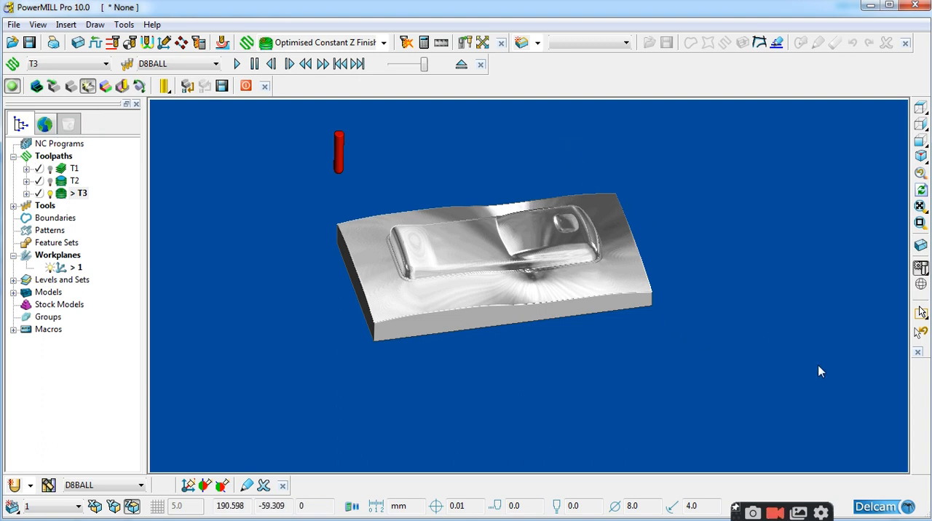
Create individual NC programs from all toolpaths and expand the NC Programs list
right_click(51, 157)
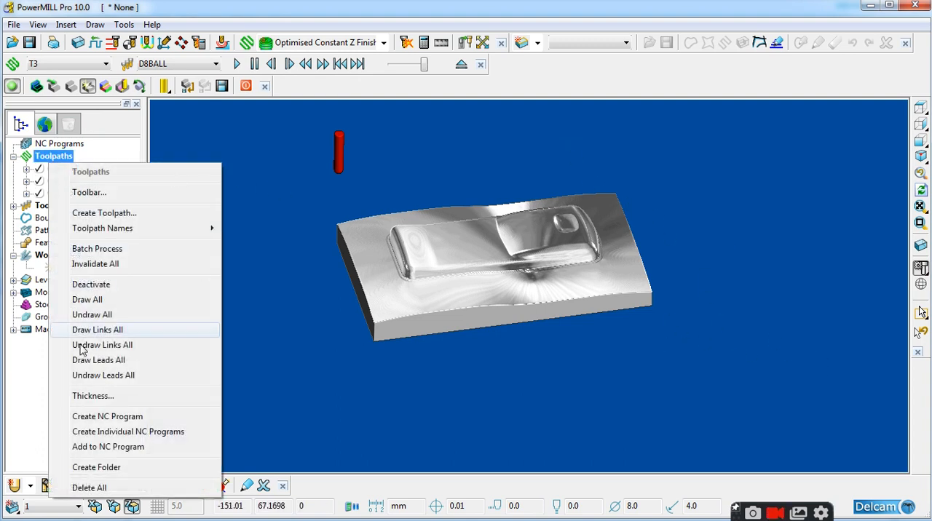
click(161, 433)
right_click(58, 145)
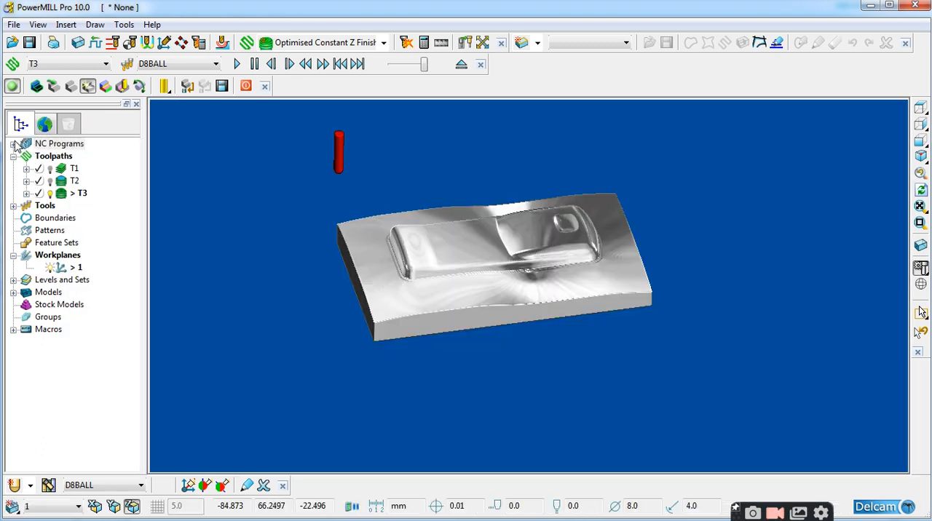
click(14, 144)
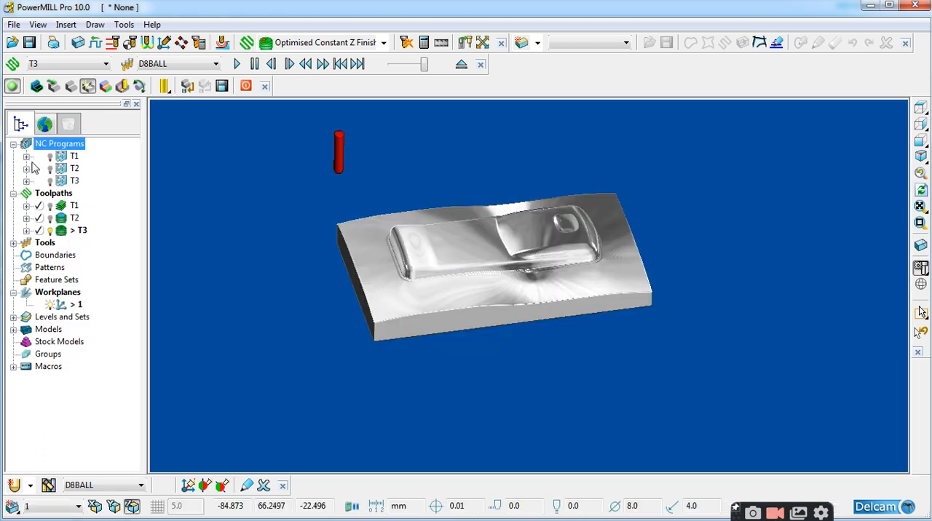
Write all NC programs and close the information report
right_click(70, 150)
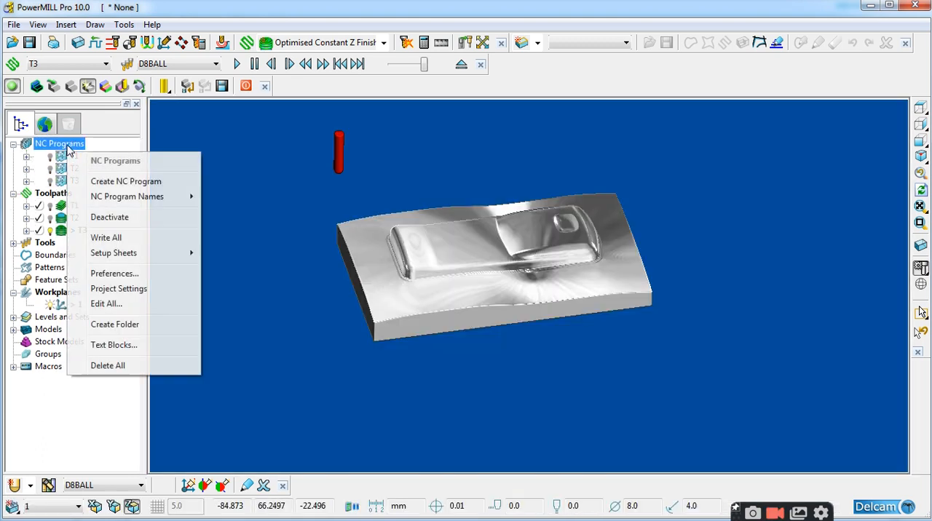
click(106, 239)
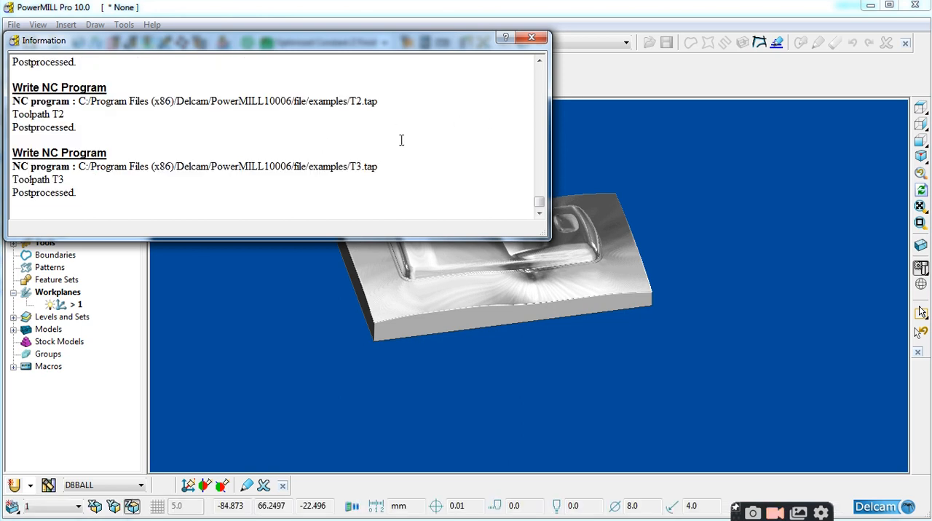
click(532, 37)
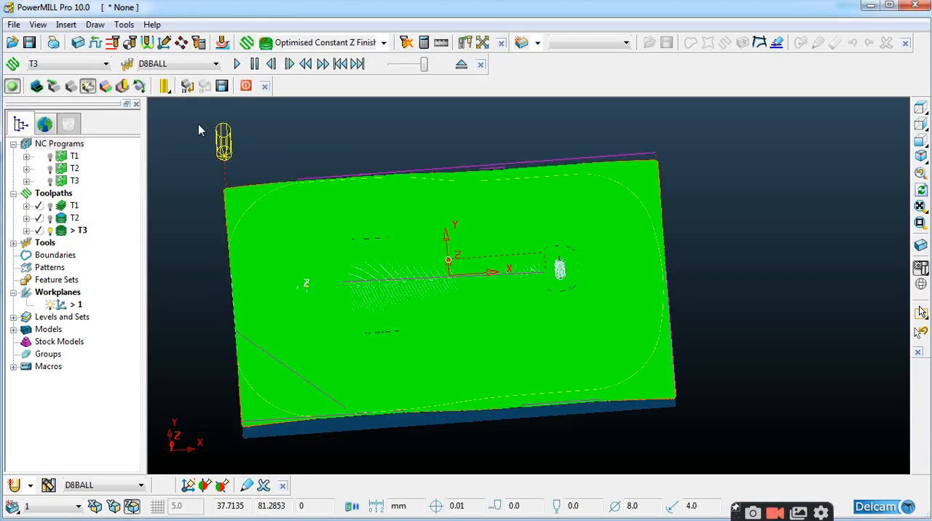
Return from the ViewMill rendered image to the model view and suspend ViewMill
click(36, 86)
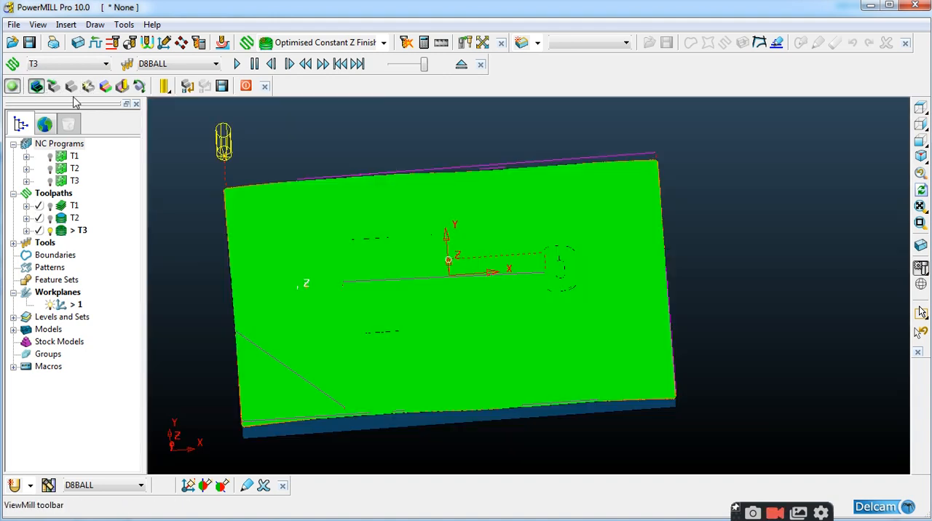
click(10, 87)
middle_drag(615, 275, 548, 206)
scroll(568, 249, down, 3)
scroll(523, 266, up, 6)
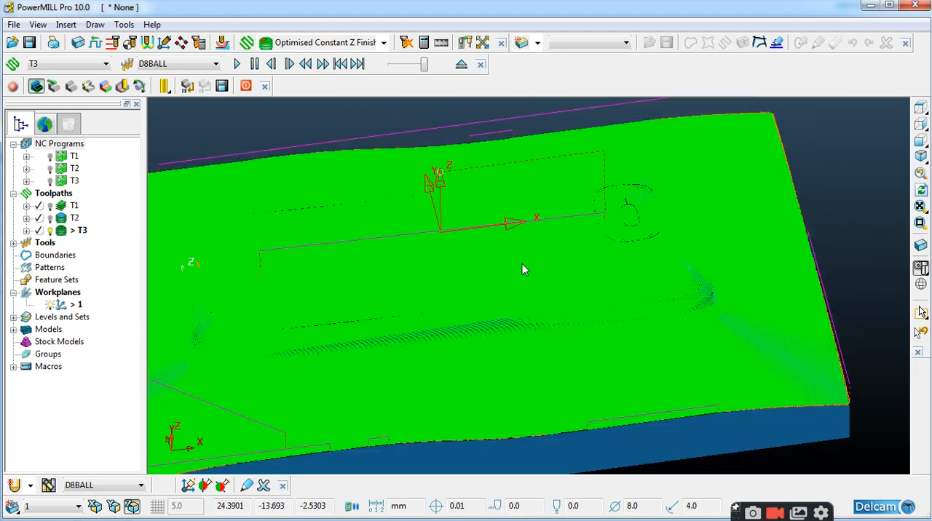